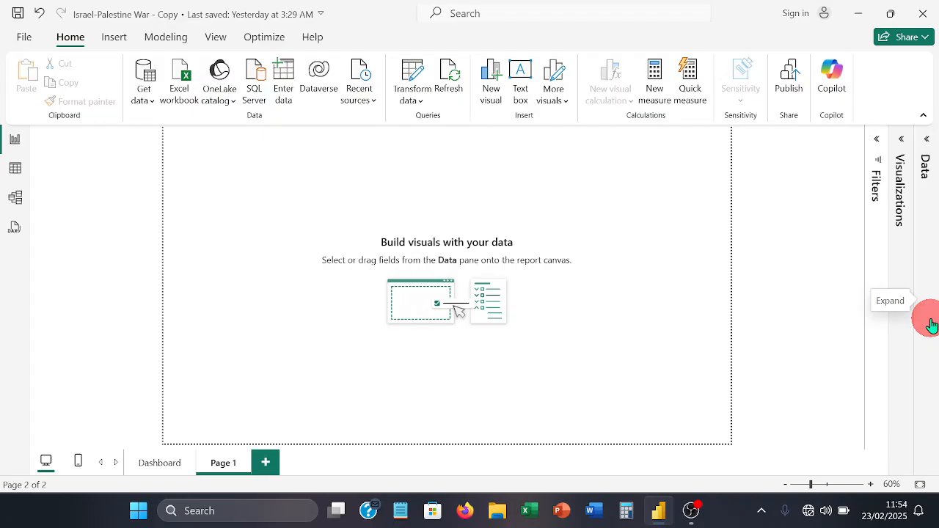
# Add a line chart to Page 1 and enlarge it to cover most of the page's width
pyautogui.click(900, 140)
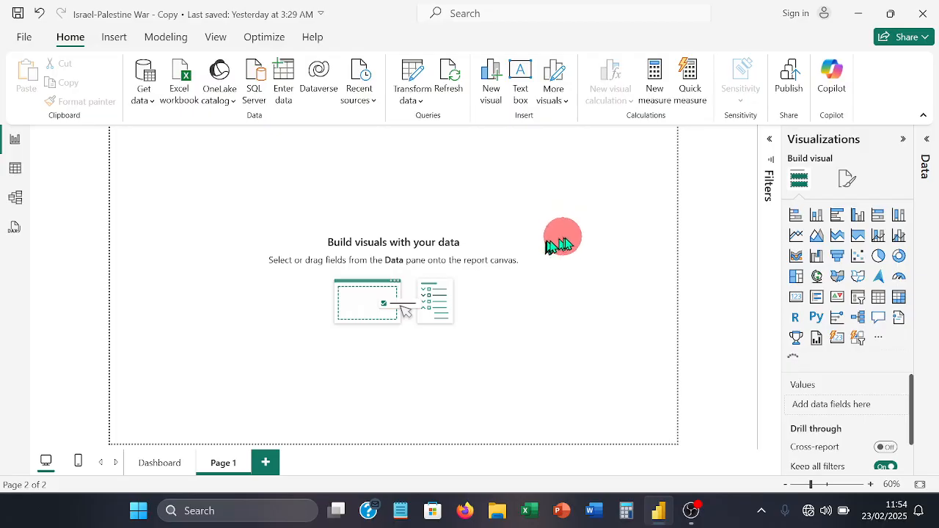
pyautogui.click(800, 234)
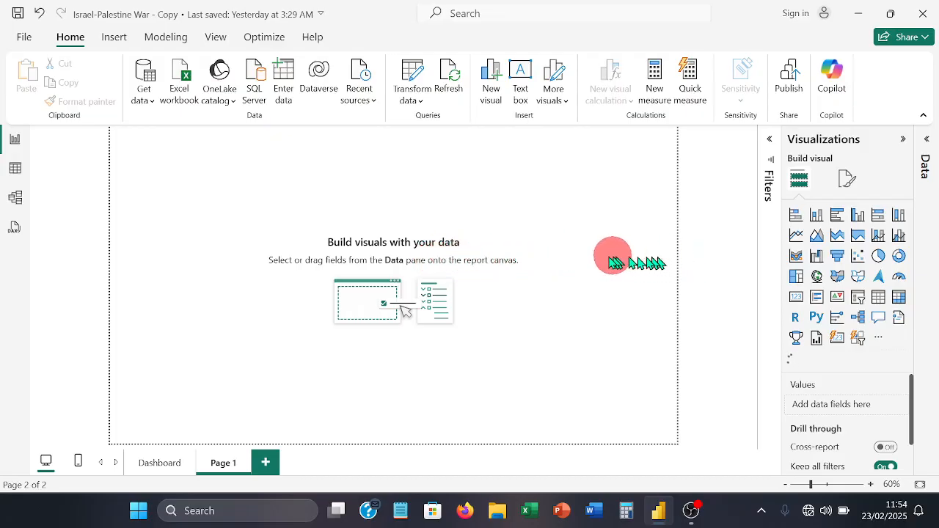
pyautogui.click(797, 237)
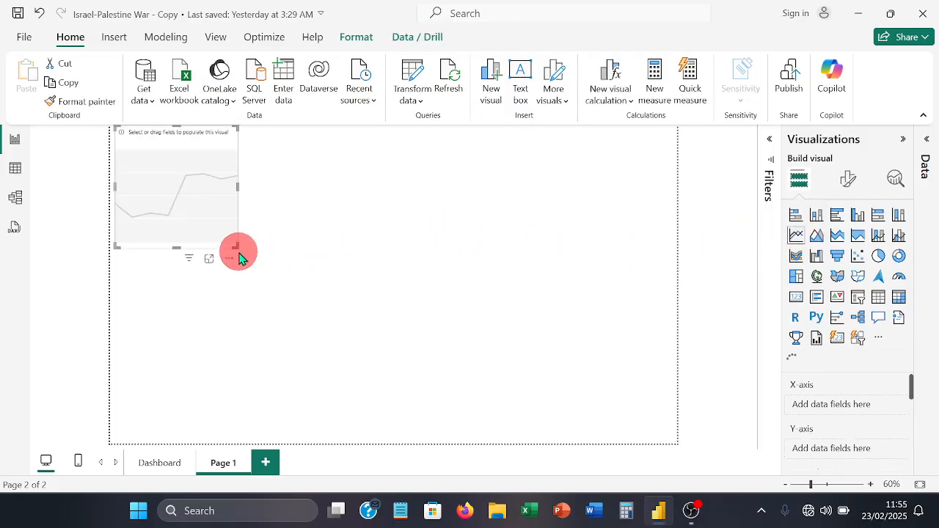
pyautogui.moveTo(237, 249); pyautogui.dragTo(543, 337)
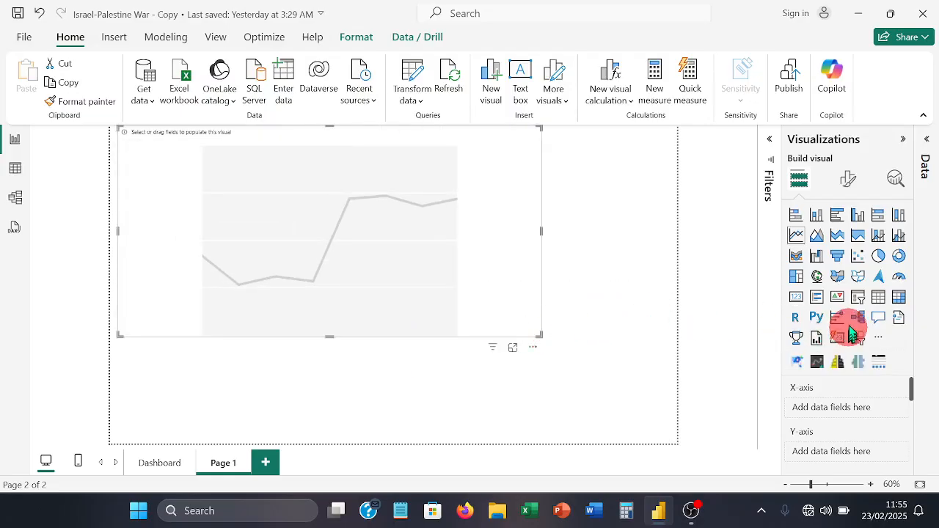
# Plot Year from Calendartable on the line chart's X-axis and Dead Victim from the Israeli-Palestinian table on its Y-axis
pyautogui.click(926, 151)
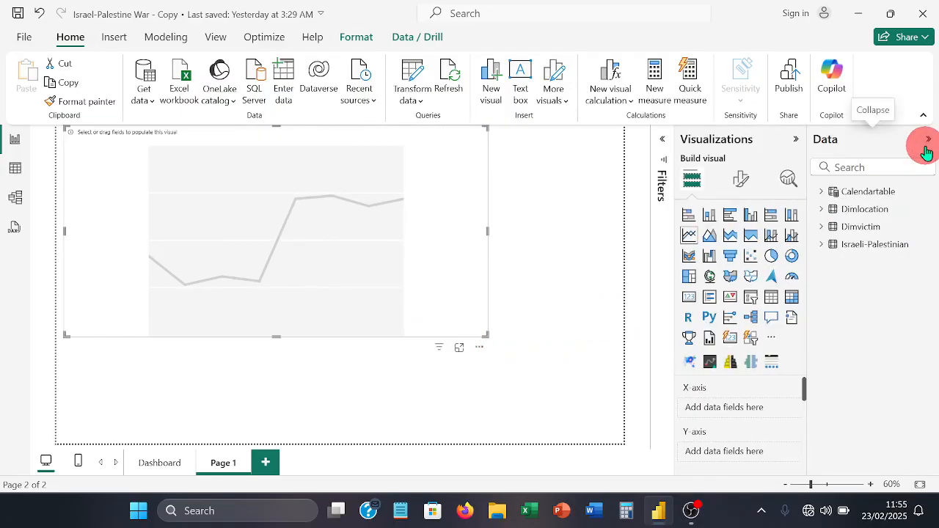
pyautogui.click(832, 191)
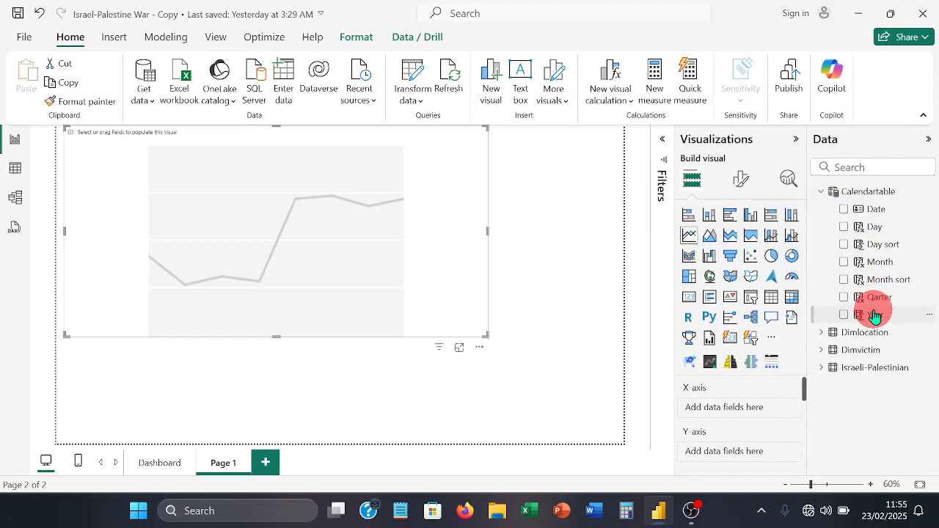
pyautogui.moveTo(874, 313); pyautogui.dragTo(749, 404)
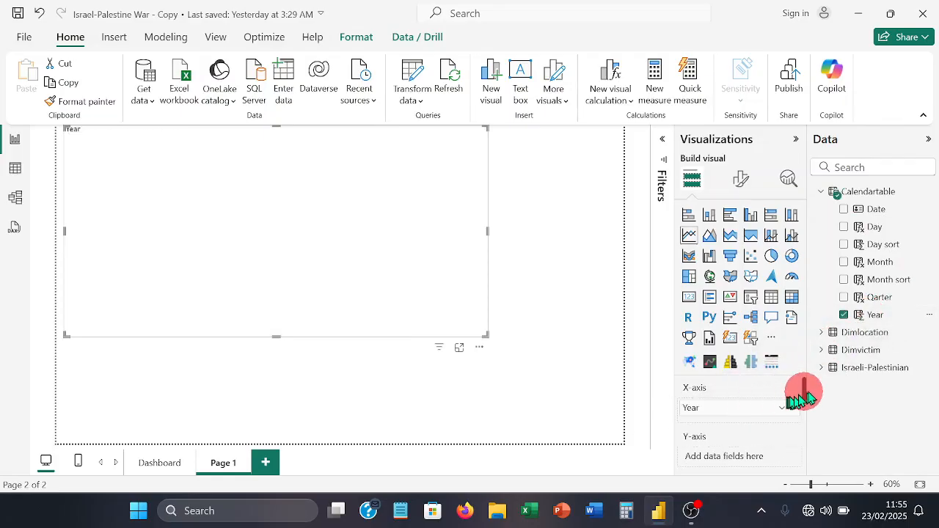
pyautogui.click(822, 370)
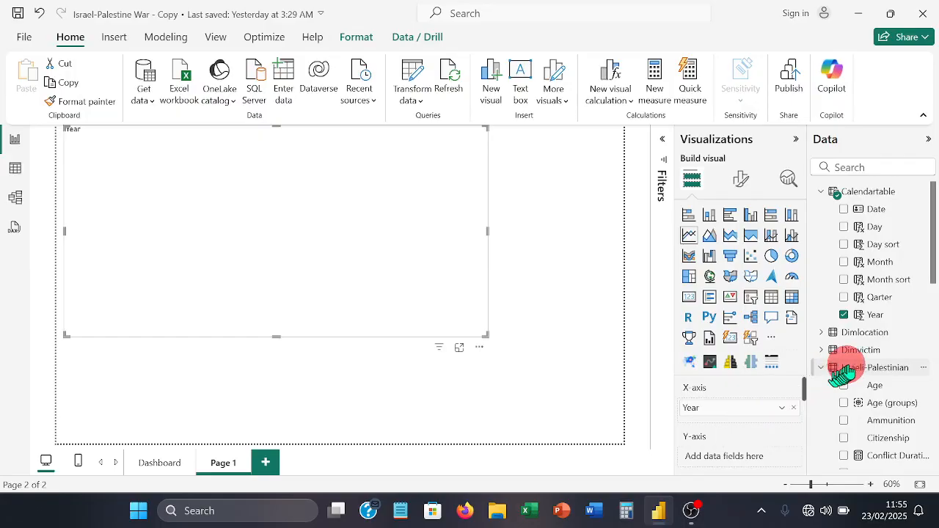
pyautogui.scroll(-2, 880, 363)
pyautogui.scroll(-4, 883, 360)
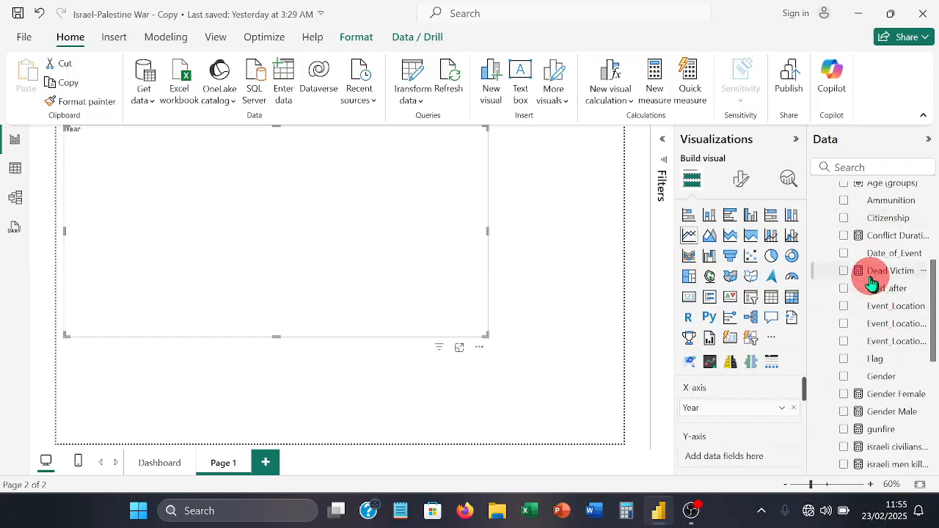
pyautogui.moveTo(871, 283); pyautogui.dragTo(744, 465)
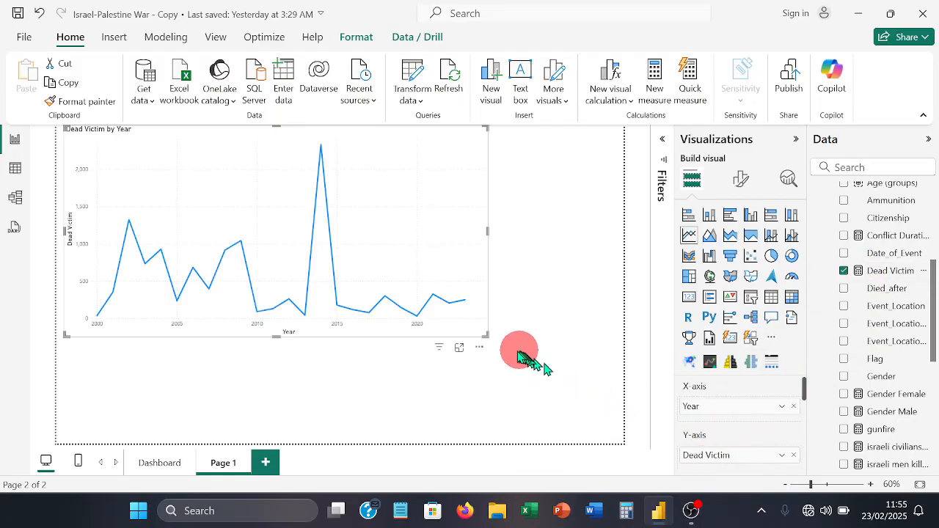
# Widen the line chart across nearly the whole page and lower its top edge to leave space above, then deselect it
pyautogui.moveTo(486, 334); pyautogui.dragTo(551, 349)
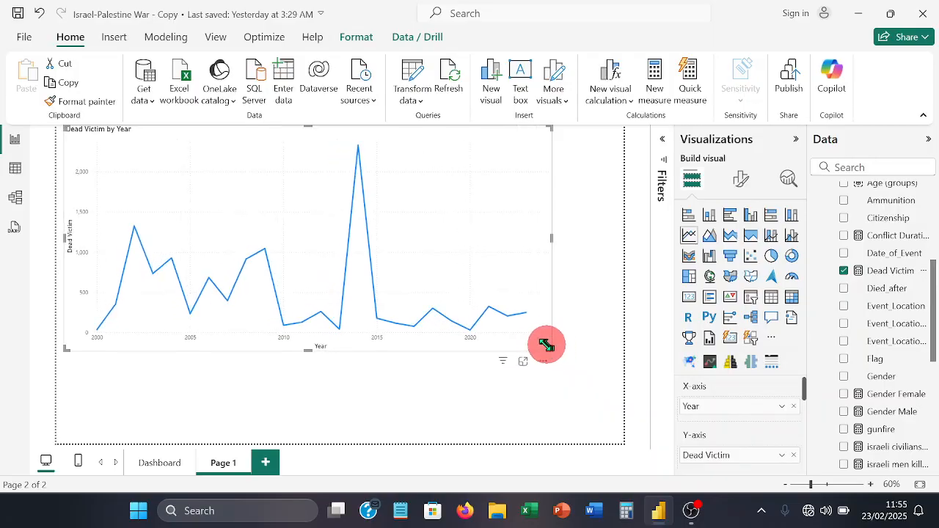
pyautogui.moveTo(545, 353); pyautogui.dragTo(579, 364)
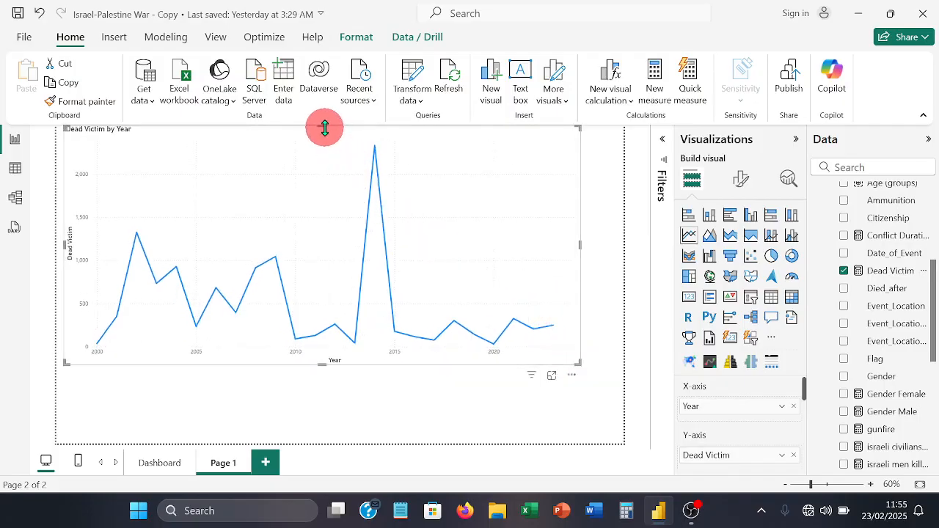
pyautogui.moveTo(324, 127); pyautogui.dragTo(303, 193)
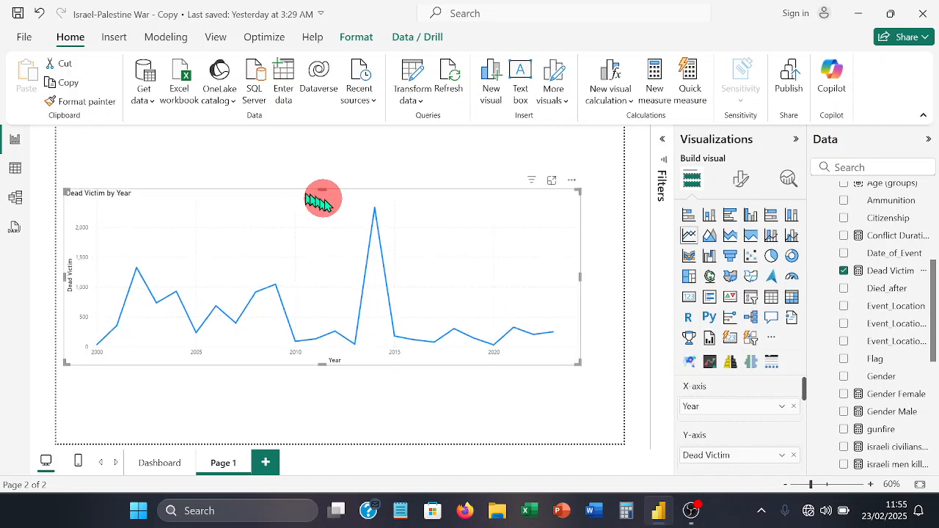
pyautogui.moveTo(358, 233)
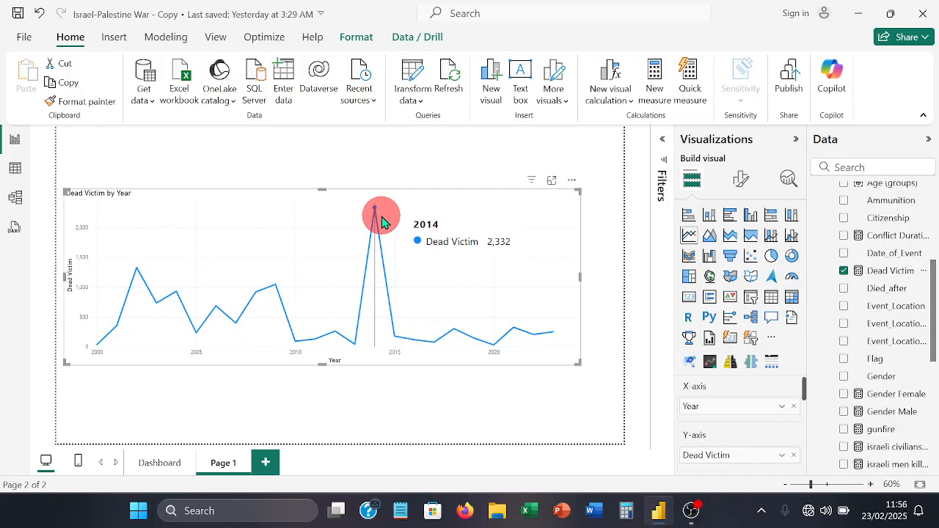
pyautogui.click(490, 168)
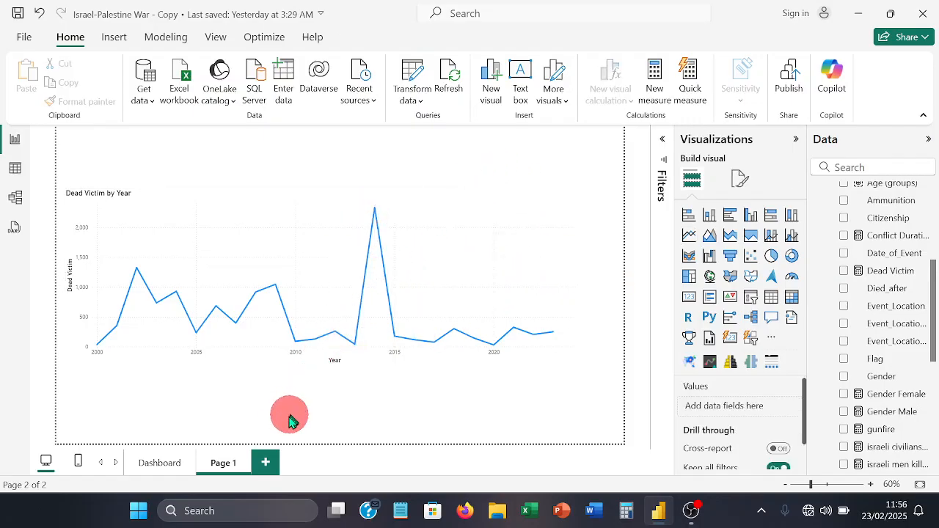
# Add a new report page and rename it "TT Fatalities Com."
pyautogui.click(265, 462)
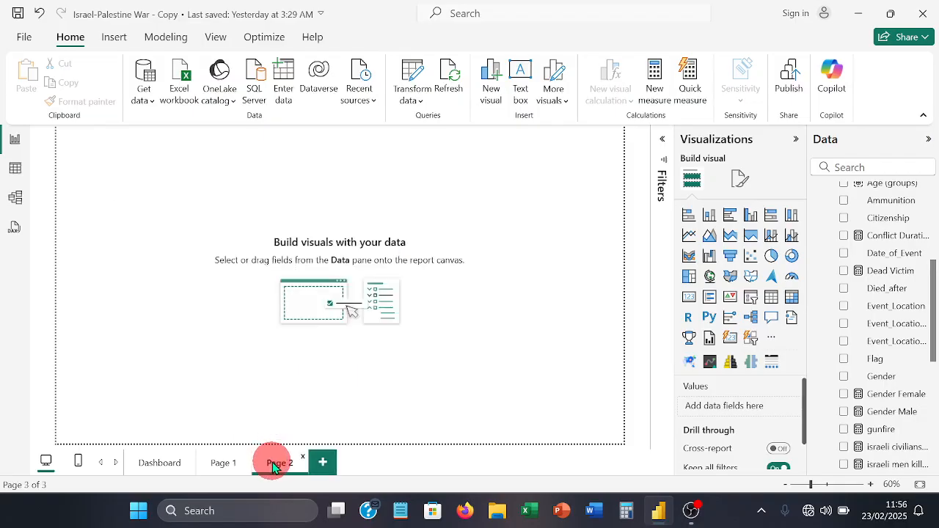
pyautogui.rightClick(280, 466)
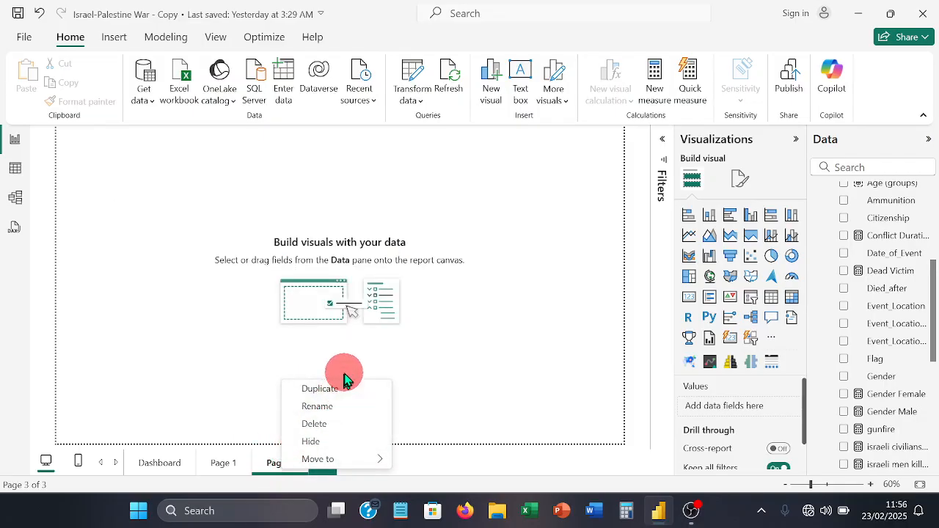
pyautogui.click(323, 389)
pyautogui.moveTo(324, 403); pyautogui.dragTo(319, 412)
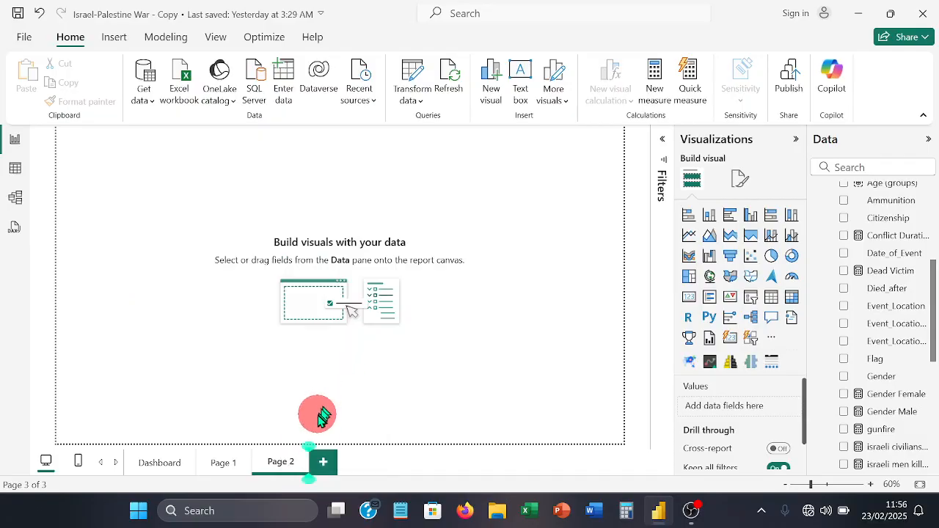
pyautogui.press('BackSpace')
pyautogui.press('BackSpace')
pyautogui.press('BackSpace')
pyautogui.press('BackSpace')
pyautogui.press('BackSpace')
pyautogui.press('BackSpace')
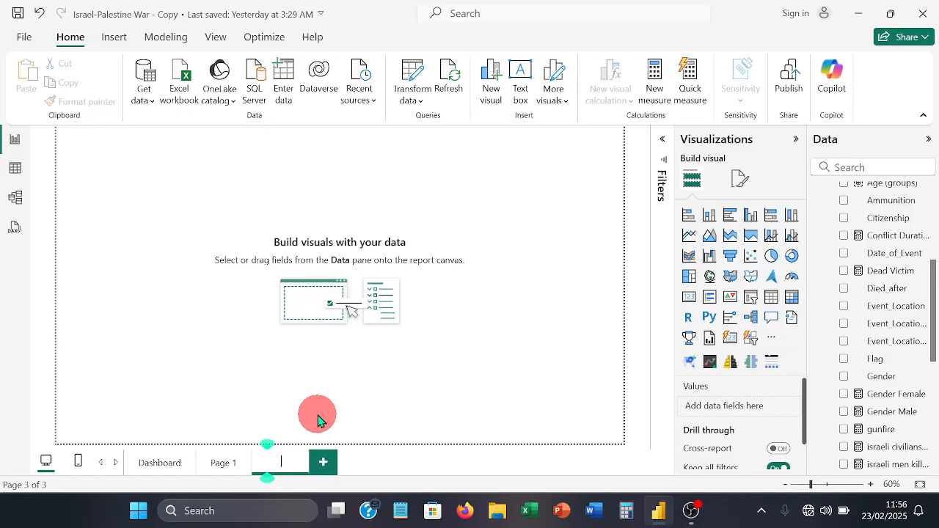
pyautogui.write('TT')
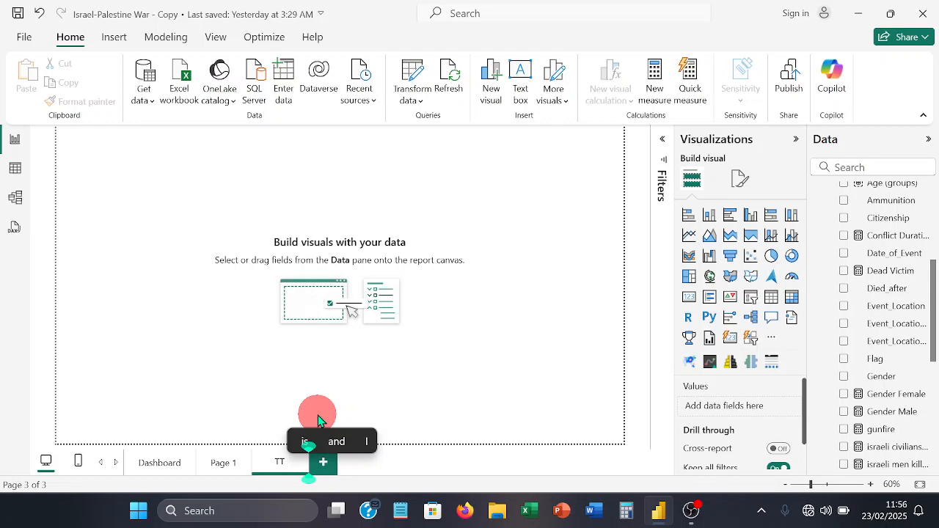
pyautogui.write('F')
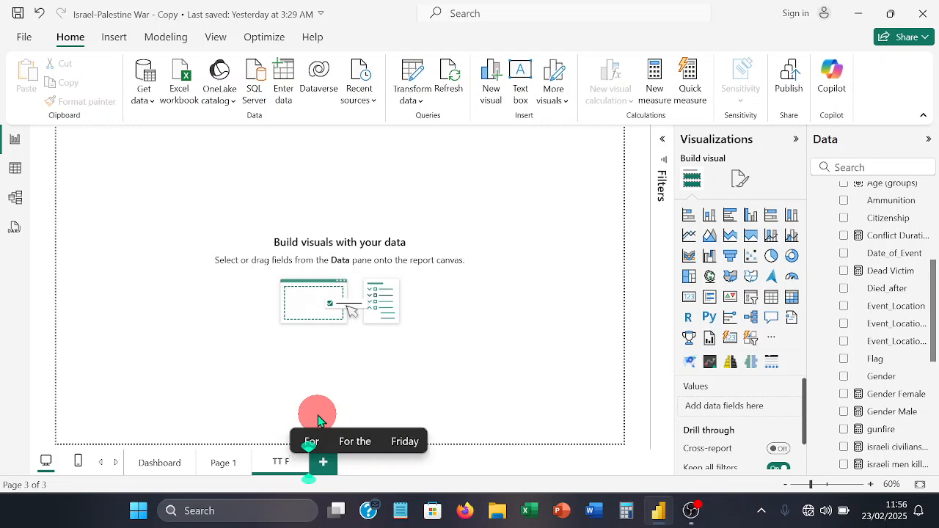
pyautogui.write('ata')
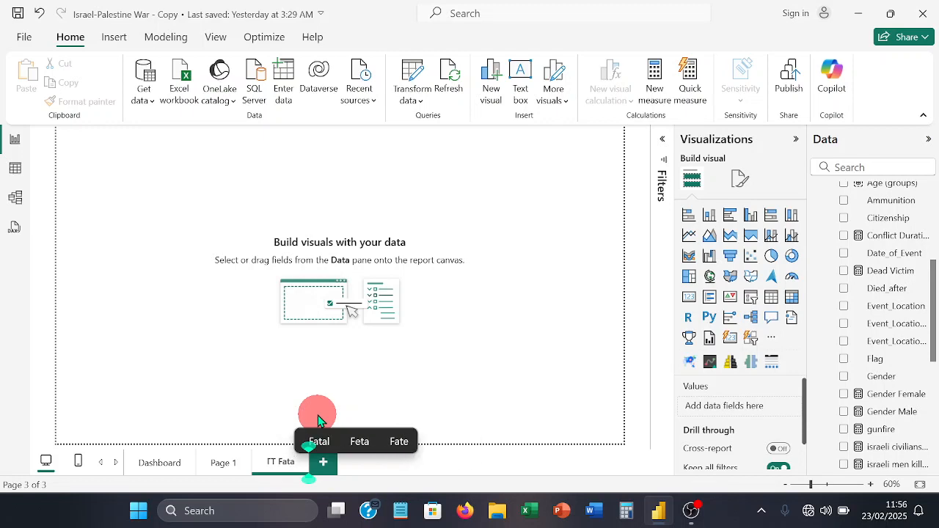
pyautogui.write('lit')
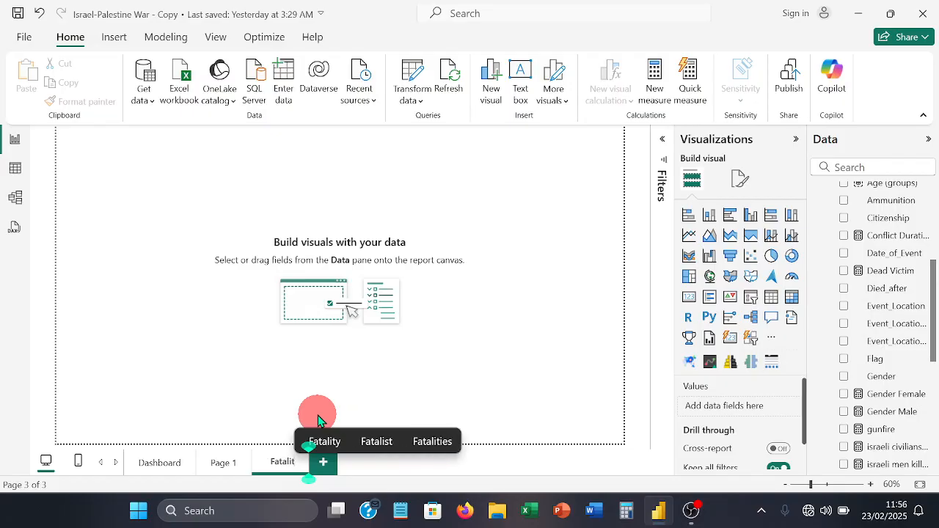
pyautogui.write('ies ')
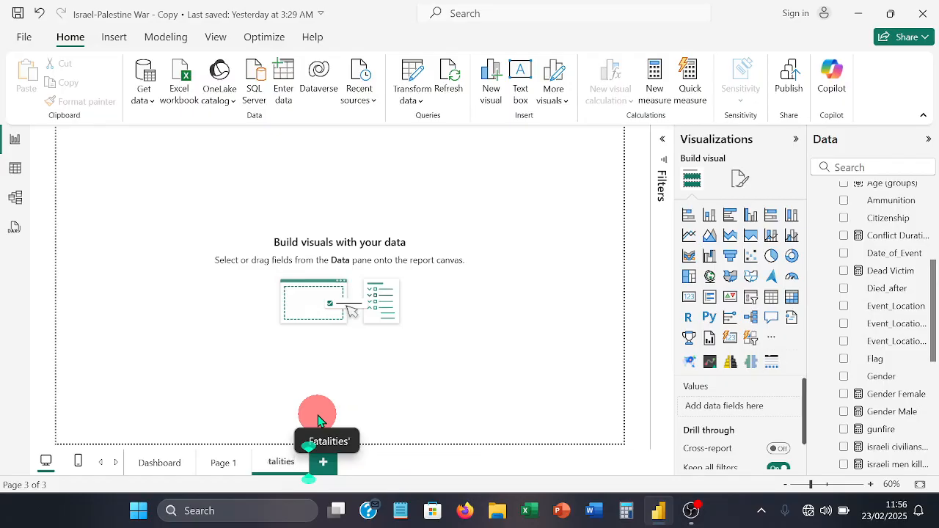
pyautogui.write('Com')
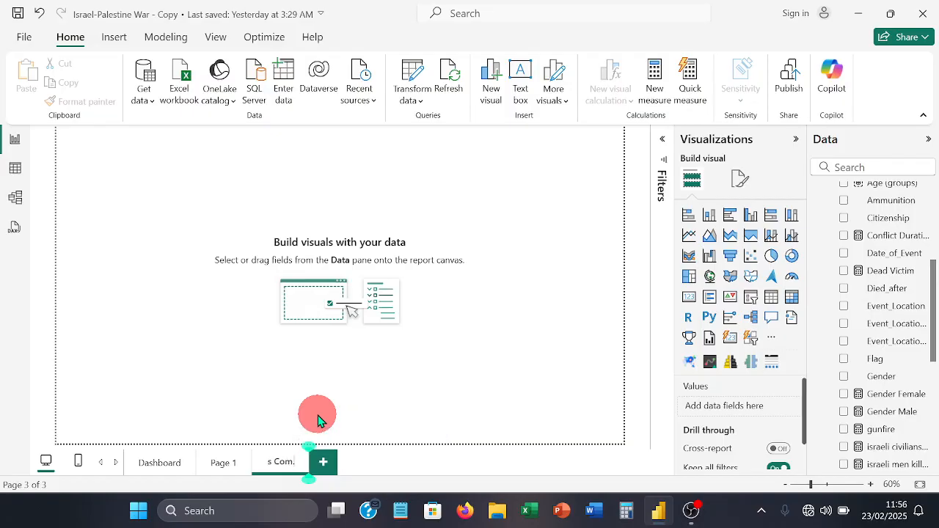
pyautogui.write('.')
pyautogui.press('Return')
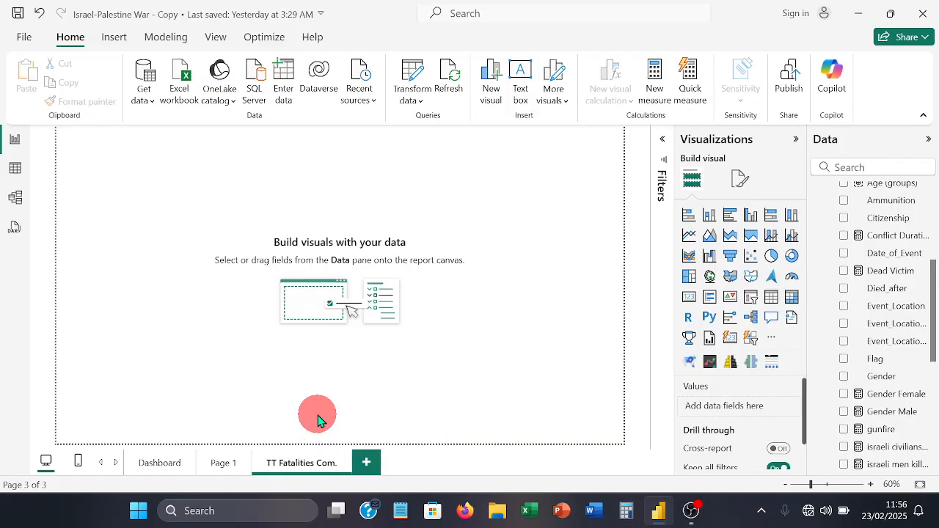
pyautogui.rightClick(306, 467)
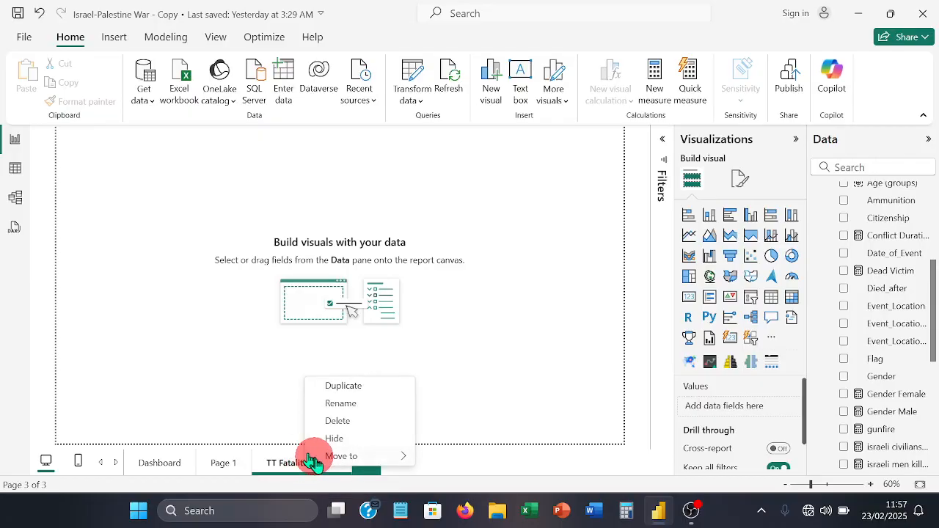
pyautogui.moveTo(310, 457)
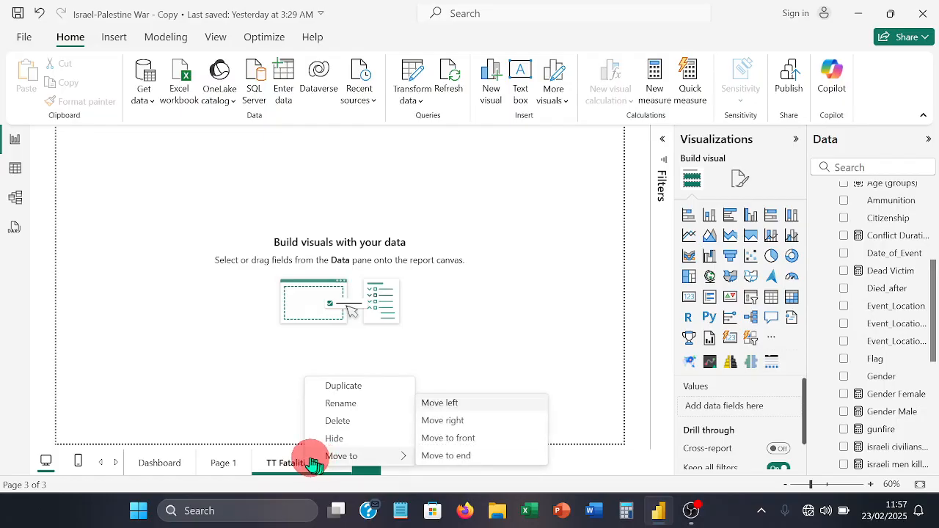
pyautogui.click(280, 413)
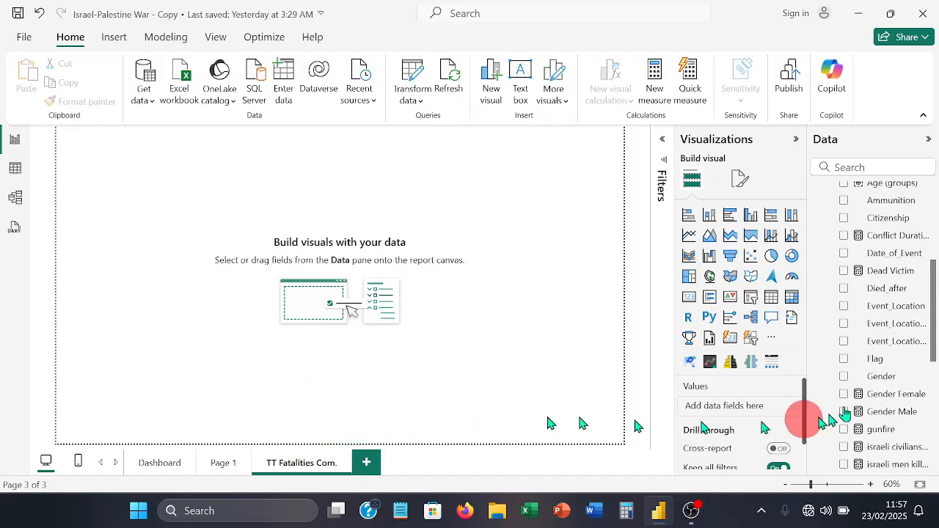
# Set the canvas type of the TT Fatalities Com. page to Tooltip
pyautogui.click(738, 177)
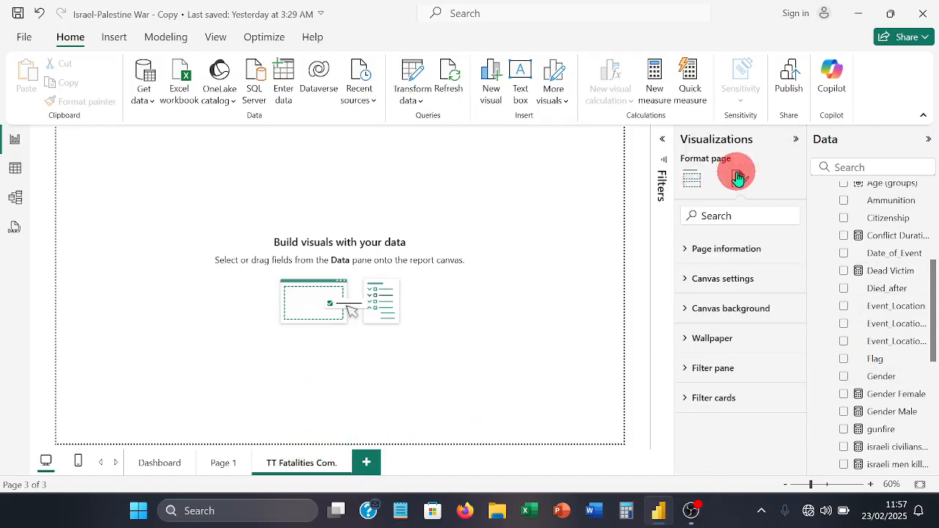
pyautogui.click(706, 277)
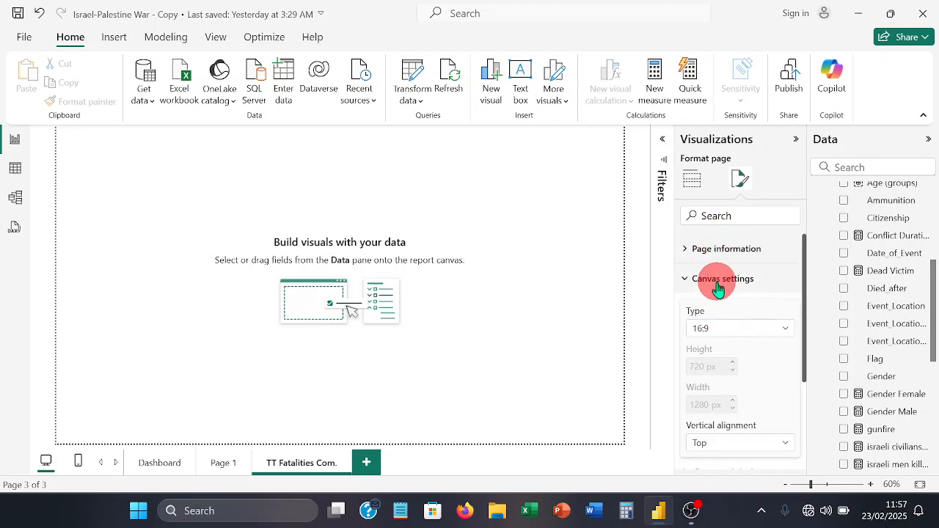
pyautogui.click(785, 332)
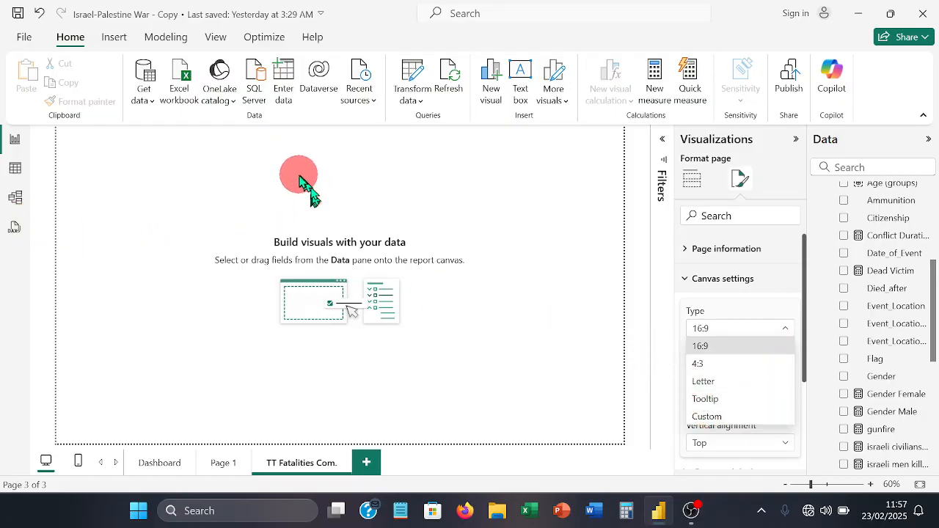
pyautogui.click(715, 398)
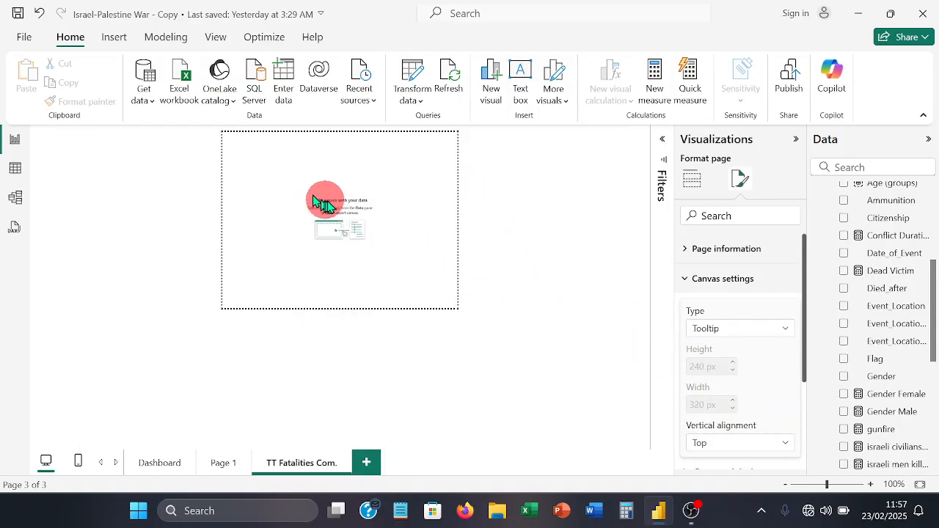
pyautogui.click(683, 278)
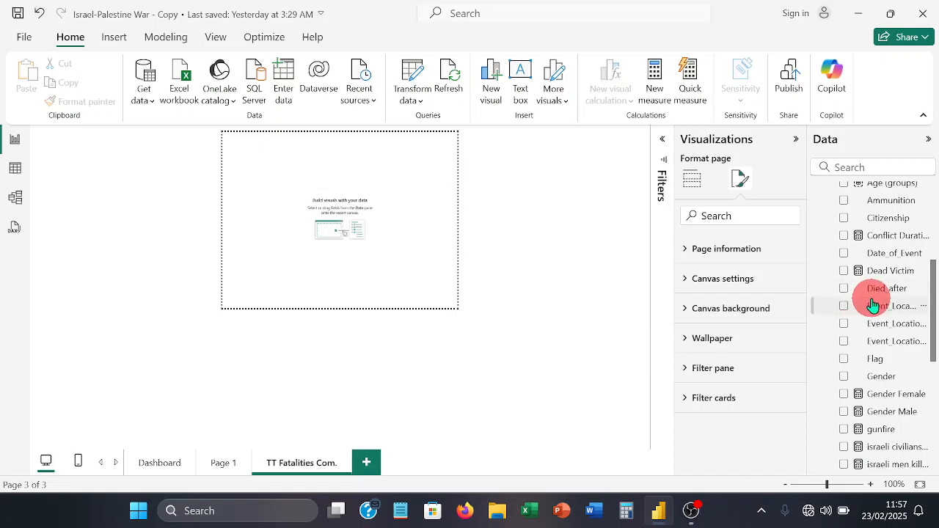
pyautogui.scroll(2, 877, 308)
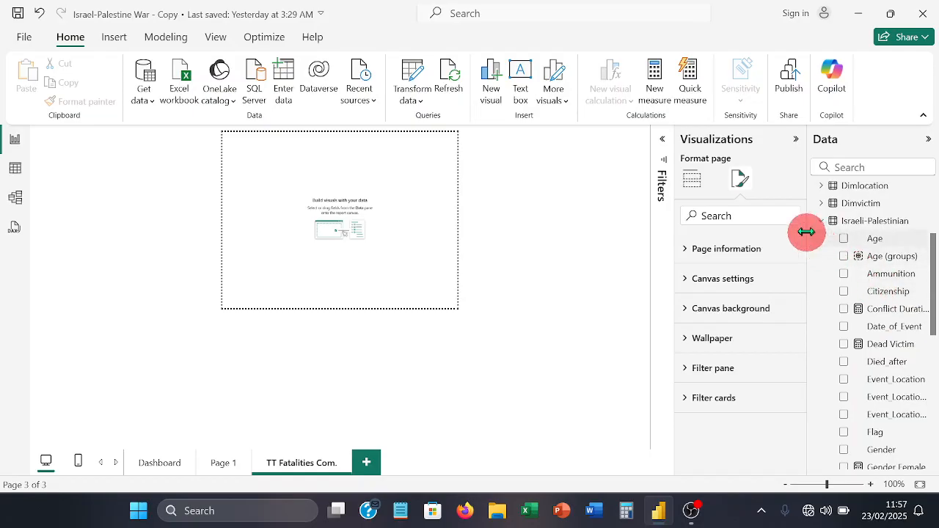
# Add a donut chart with Dead Victim as values and Citizenship as legend, and enlarge it to nearly fill the tooltip page
pyautogui.click(701, 187)
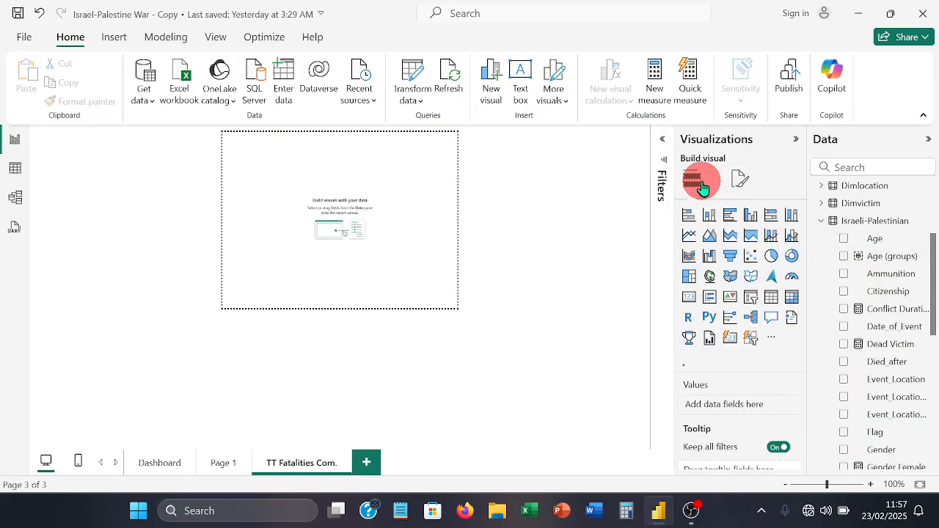
pyautogui.click(791, 258)
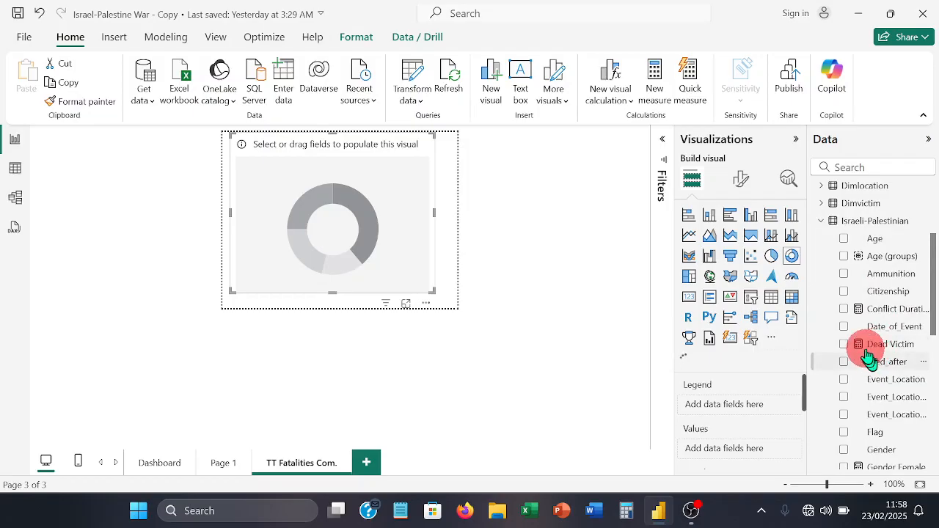
pyautogui.moveTo(868, 356); pyautogui.dragTo(737, 457)
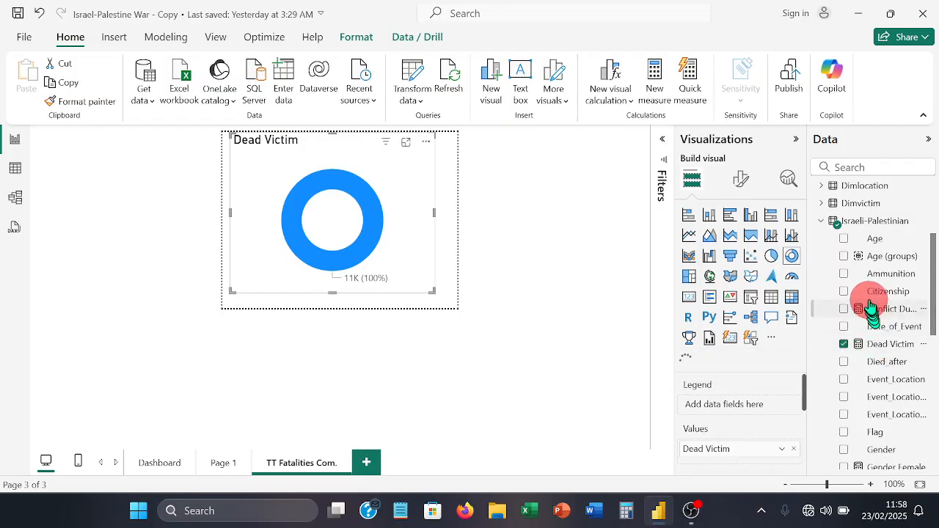
pyautogui.moveTo(868, 299); pyautogui.dragTo(745, 412)
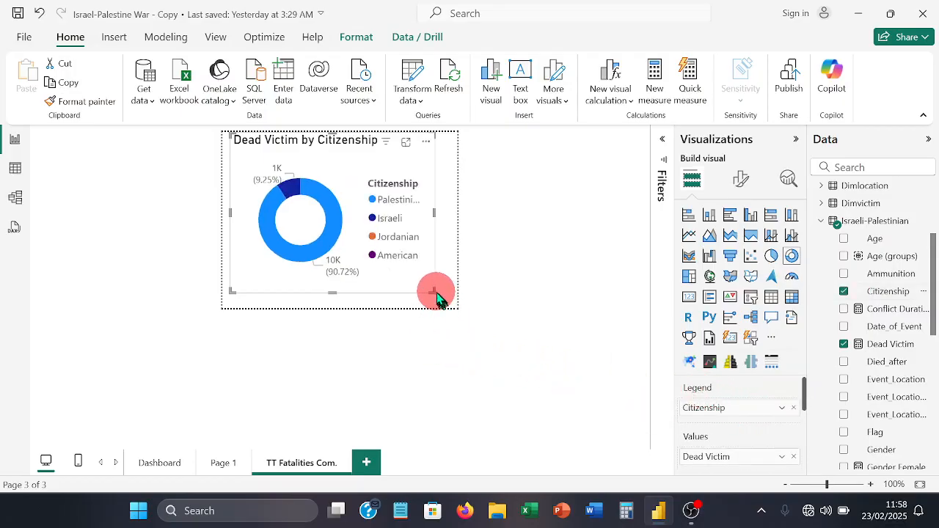
pyautogui.moveTo(434, 290); pyautogui.dragTo(446, 304)
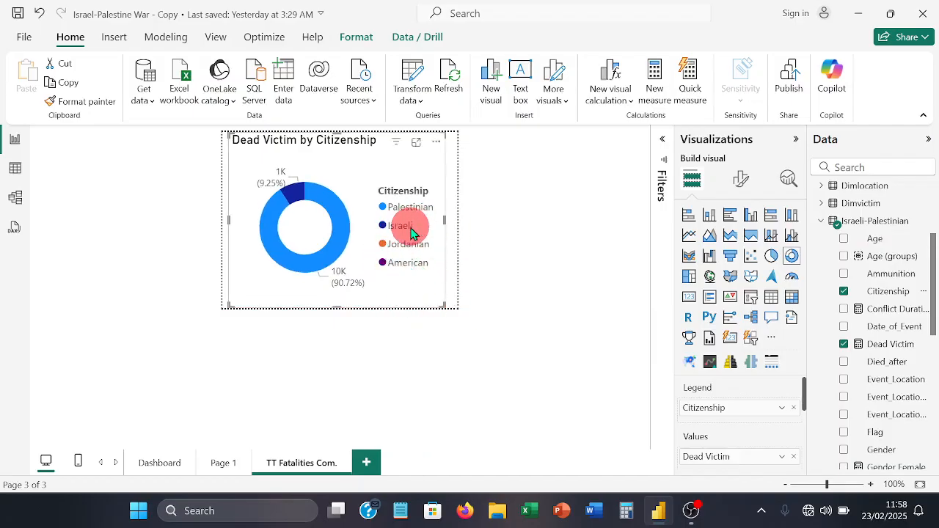
# Turn off the donut chart's title and legend
pyautogui.click(738, 183)
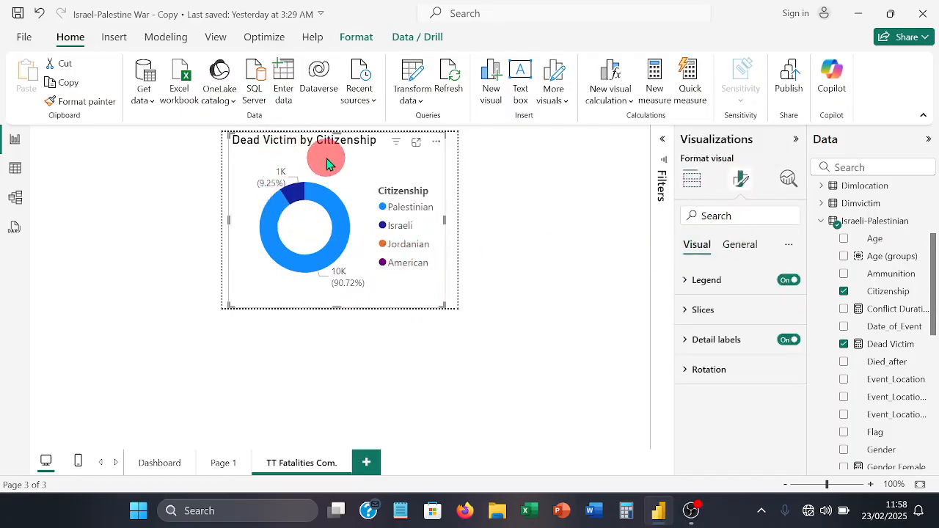
pyautogui.click(734, 248)
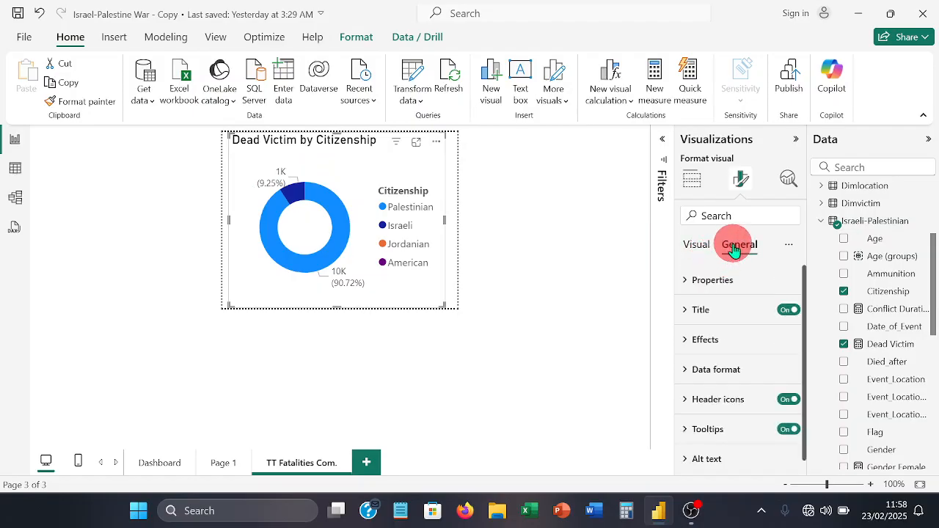
pyautogui.click(711, 313)
pyautogui.click(715, 310)
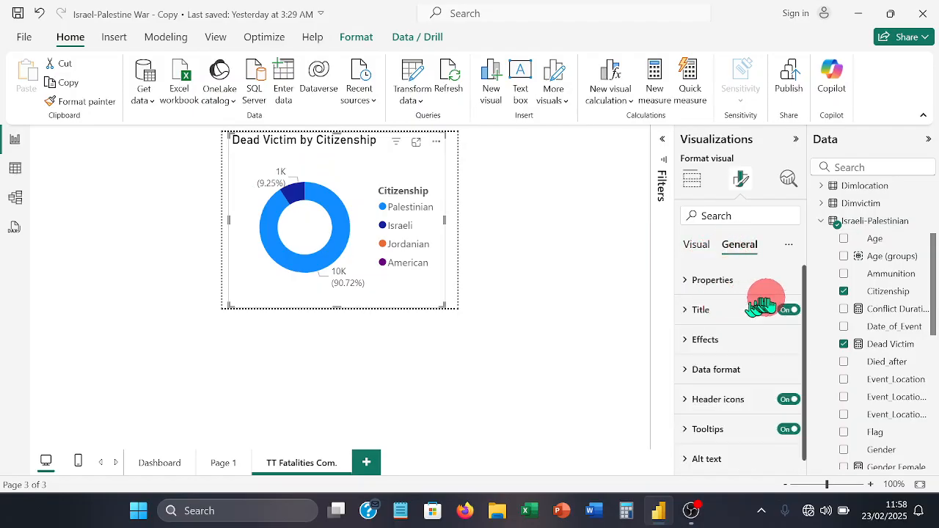
pyautogui.click(787, 311)
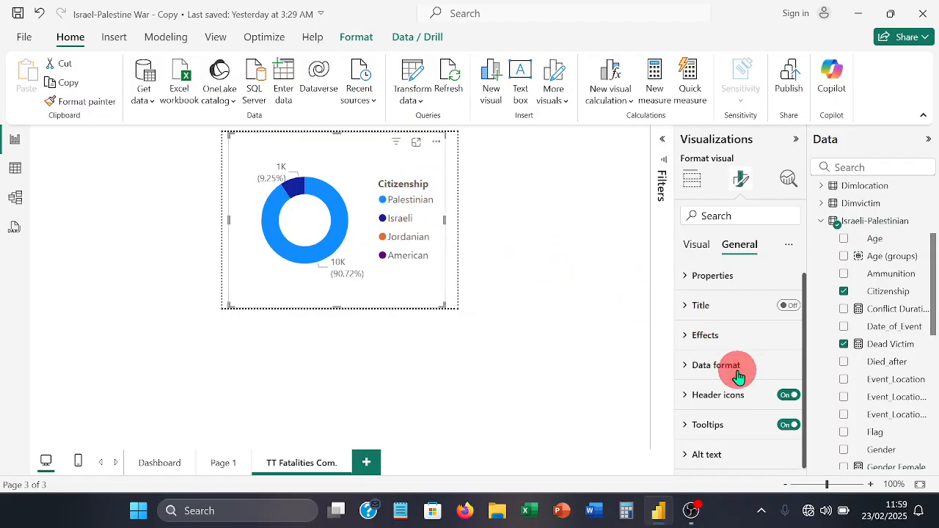
pyautogui.click(701, 247)
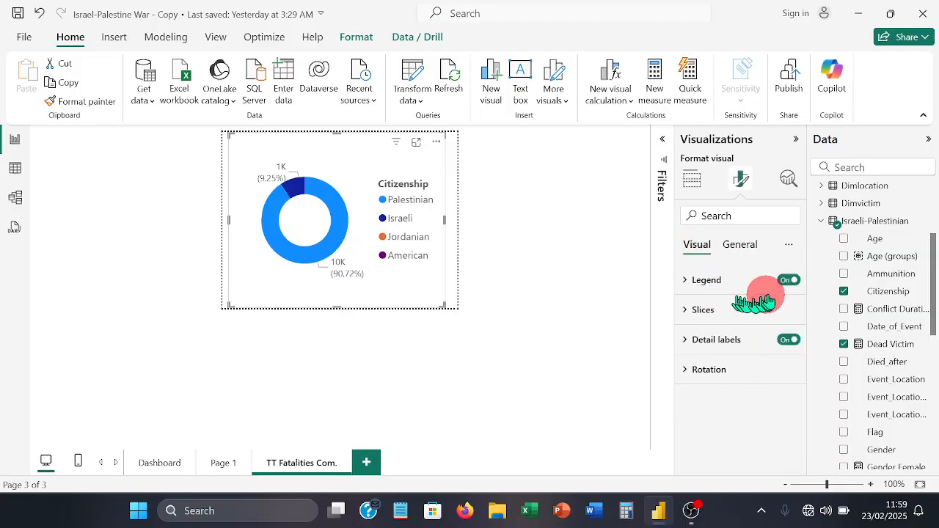
pyautogui.click(786, 281)
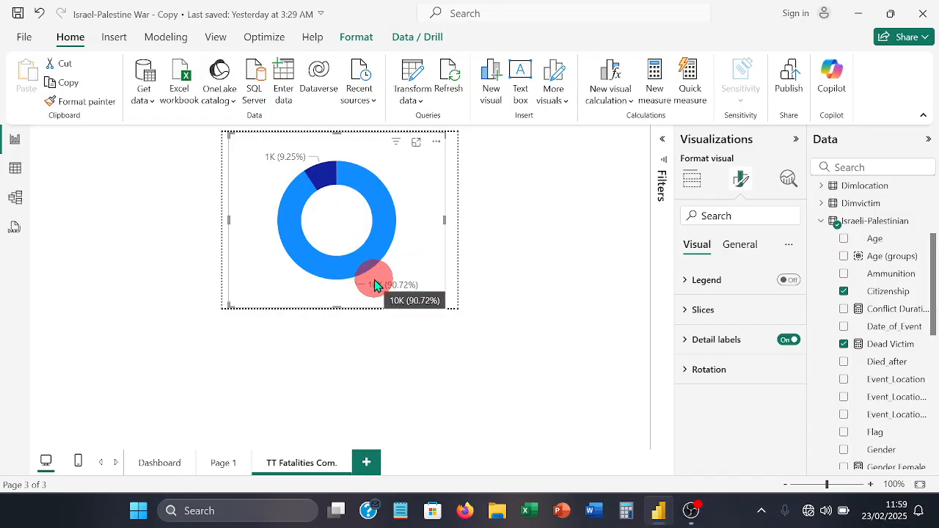
# Turn off the donut chart's background effect
pyautogui.click(731, 249)
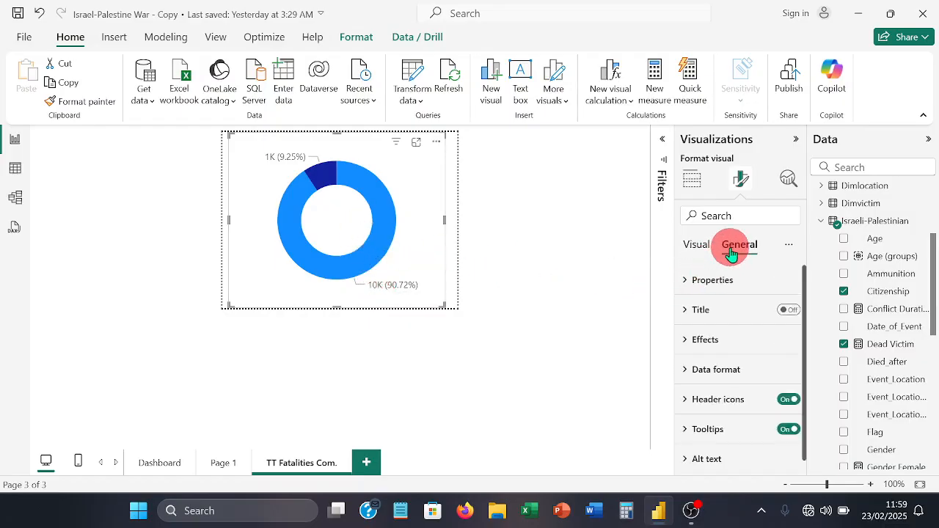
pyautogui.click(717, 357)
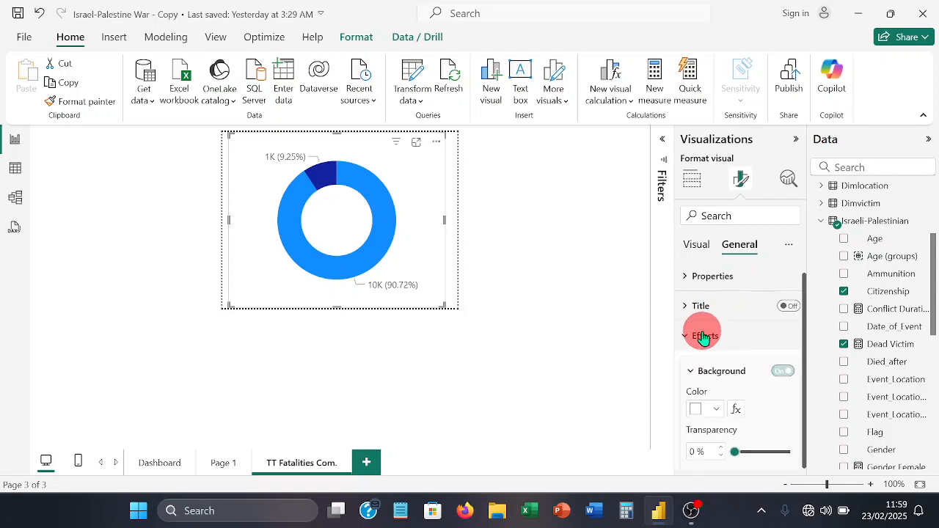
pyautogui.click(779, 371)
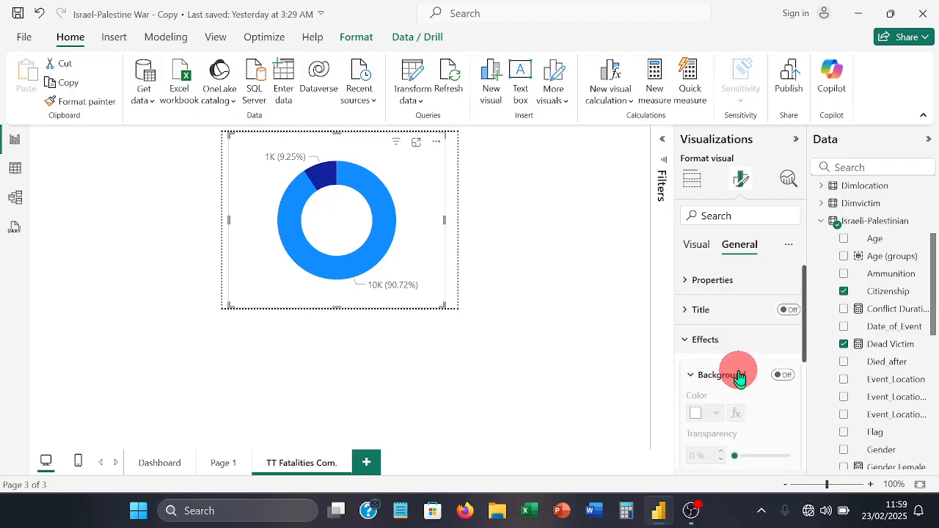
# Set the donut chart's data format for Dead Victim to Whole number with the thousands separator on
pyautogui.scroll(-3, 718, 382)
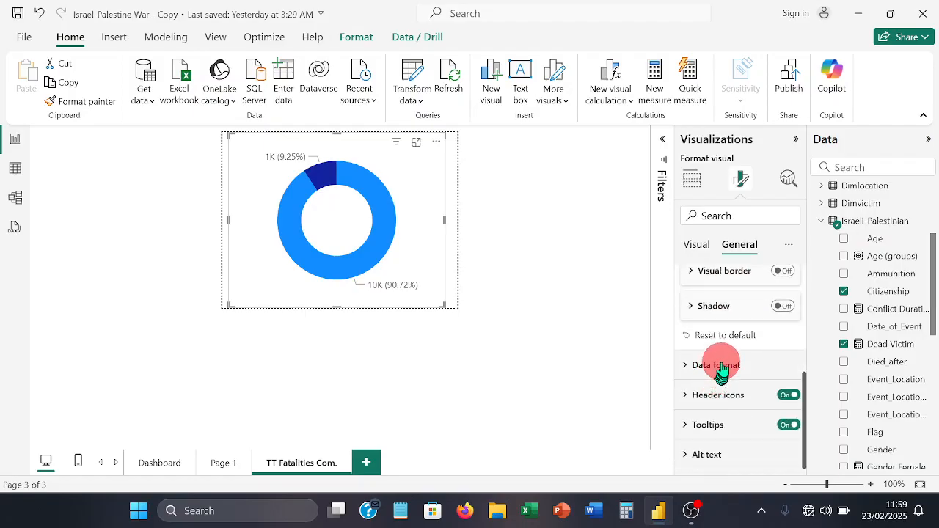
pyautogui.click(721, 367)
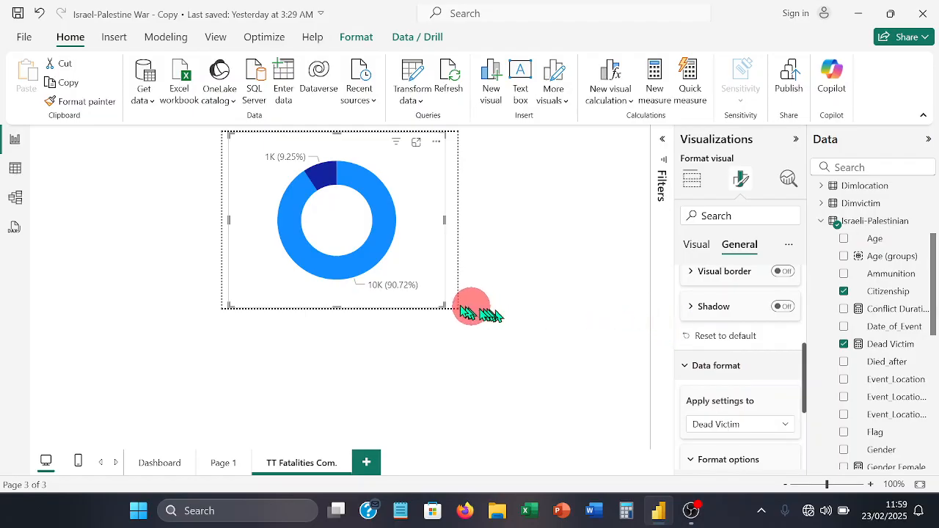
pyautogui.click(322, 213)
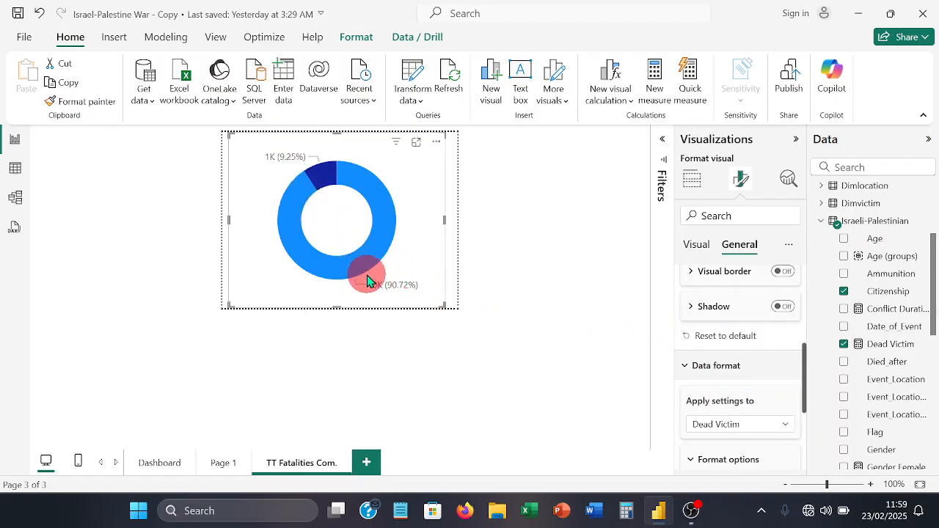
pyautogui.scroll(-5, 762, 410)
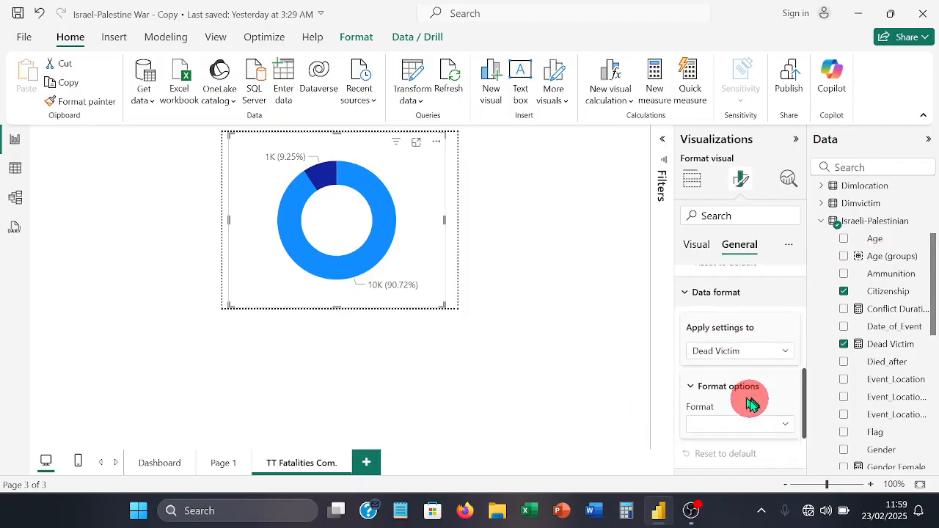
pyautogui.scroll(2, 742, 403)
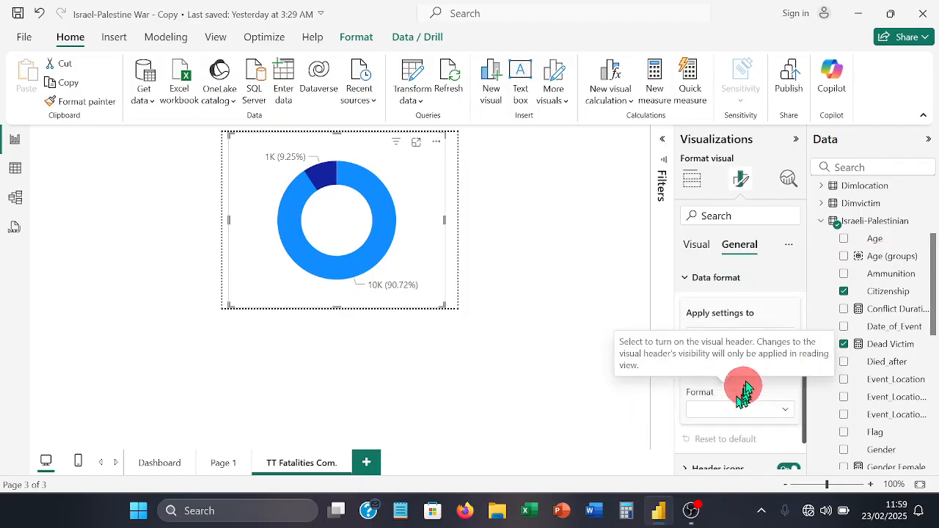
pyautogui.click(745, 411)
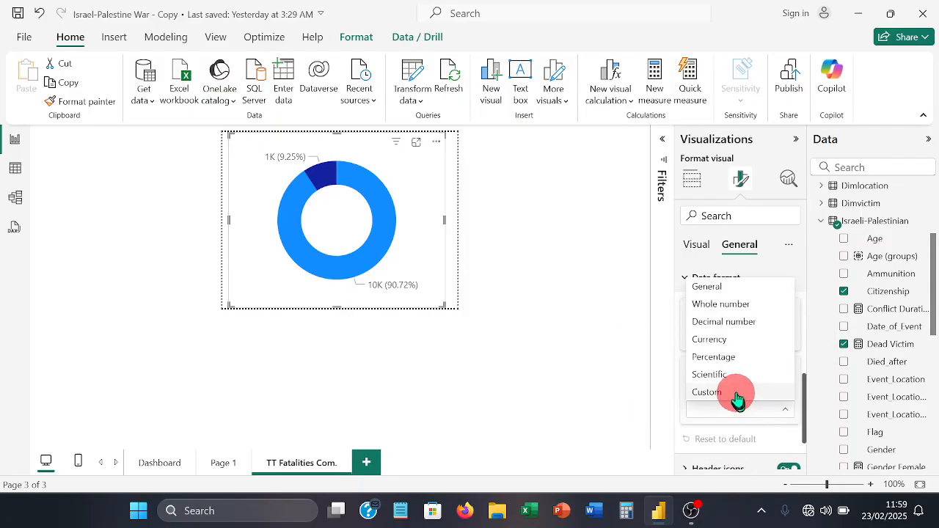
pyautogui.click(736, 305)
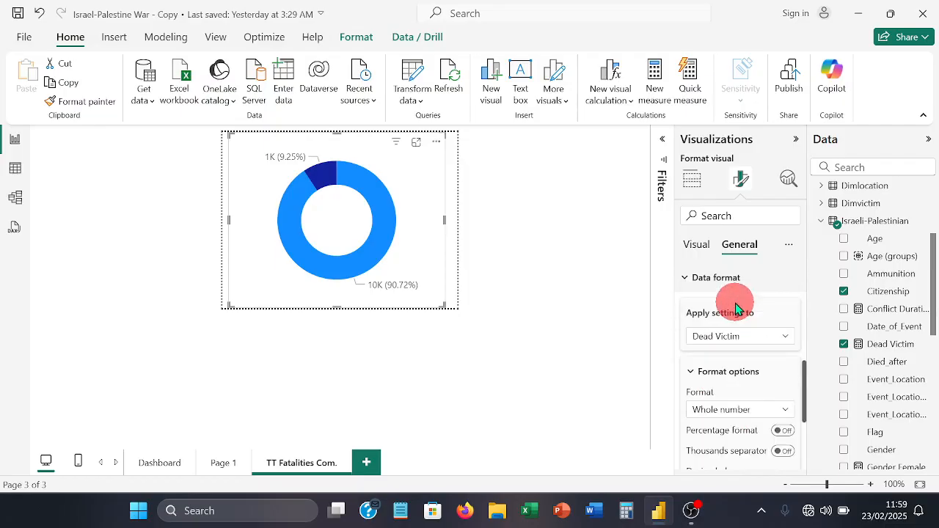
pyautogui.scroll(-3, 745, 337)
pyautogui.scroll(1, 749, 360)
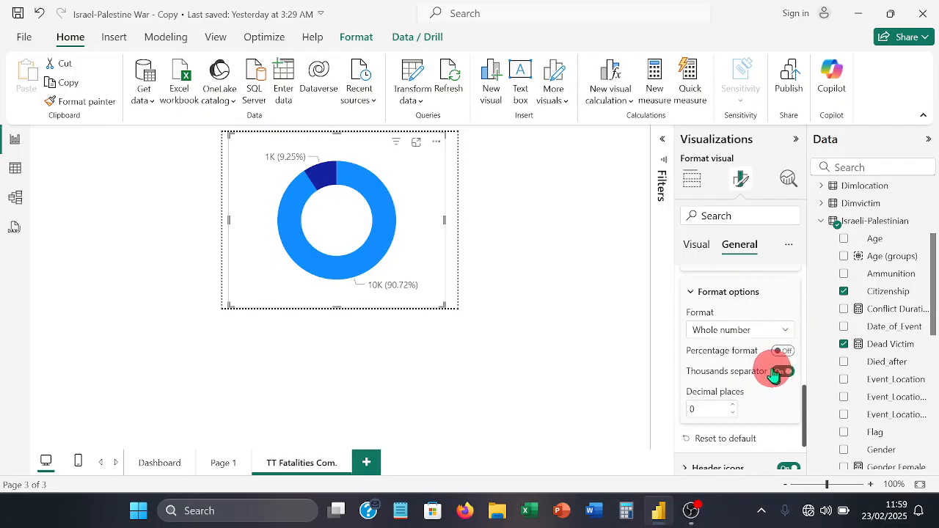
pyautogui.scroll(-1, 761, 378)
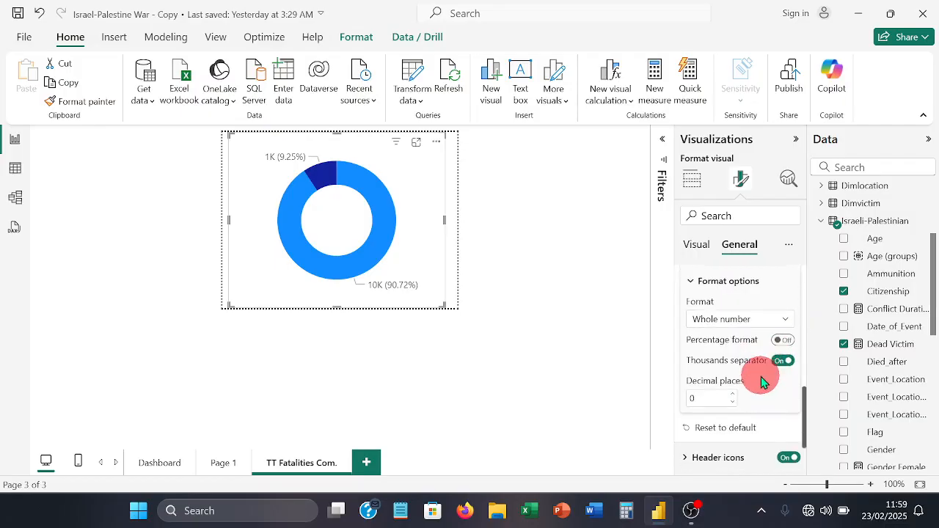
pyautogui.scroll(3, 761, 345)
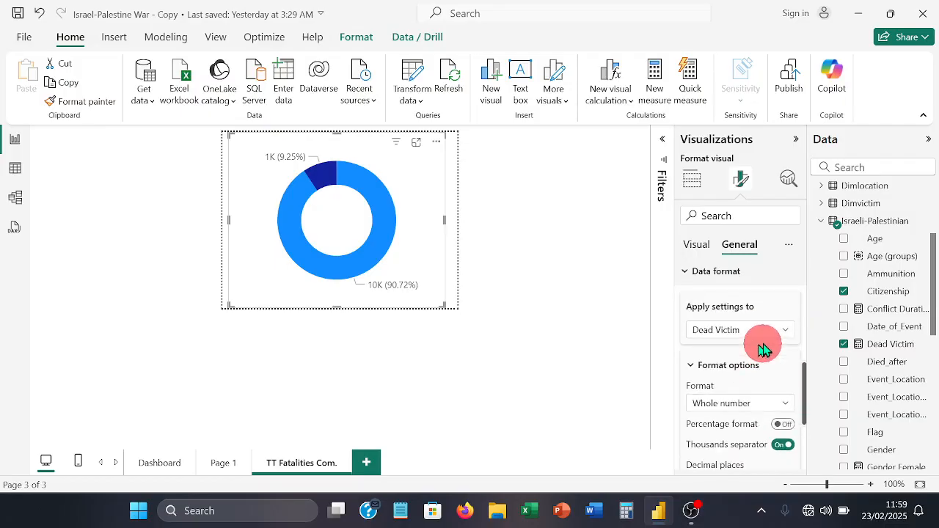
# Set the display units of the donut chart's detail label values to None
pyautogui.click(700, 250)
pyautogui.click(730, 315)
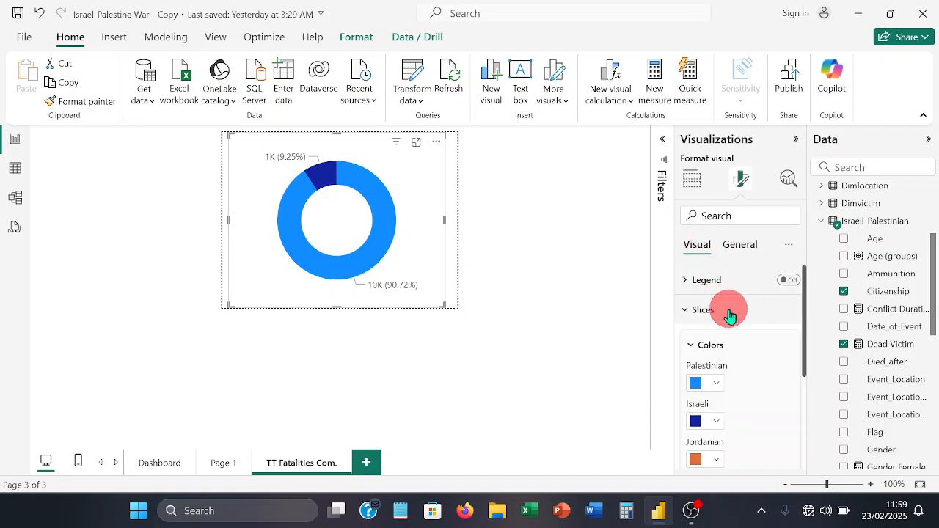
pyautogui.scroll(-3, 735, 330)
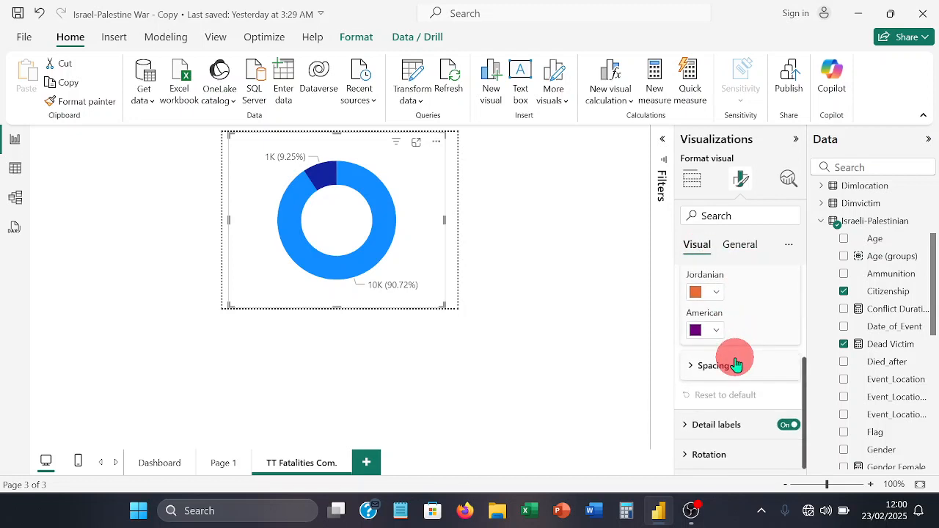
pyautogui.scroll(2, 740, 381)
pyautogui.scroll(-1, 740, 403)
pyautogui.click(736, 425)
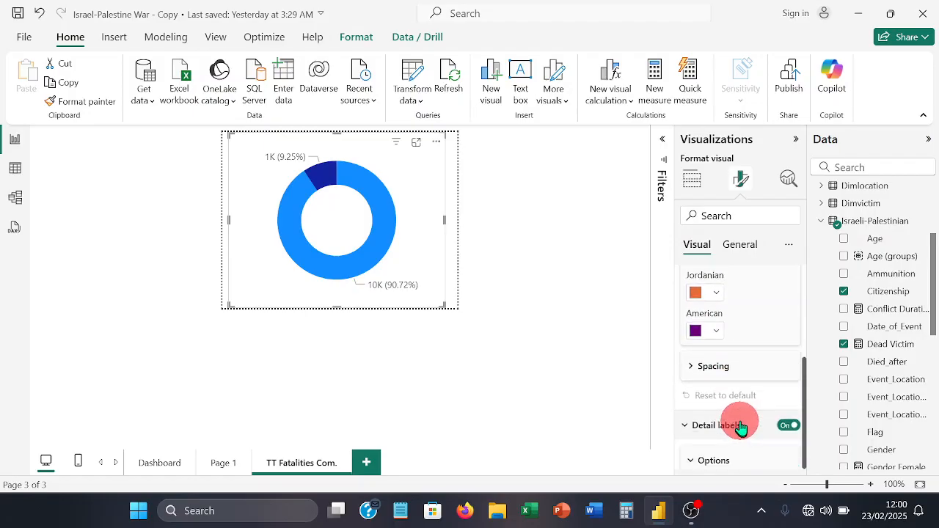
pyautogui.scroll(-3, 747, 400)
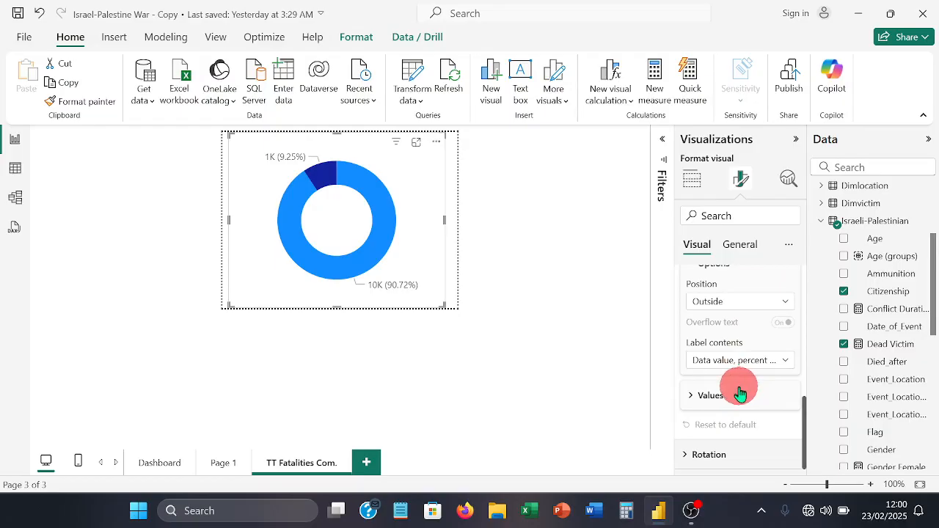
pyautogui.click(738, 399)
pyautogui.scroll(-5, 732, 388)
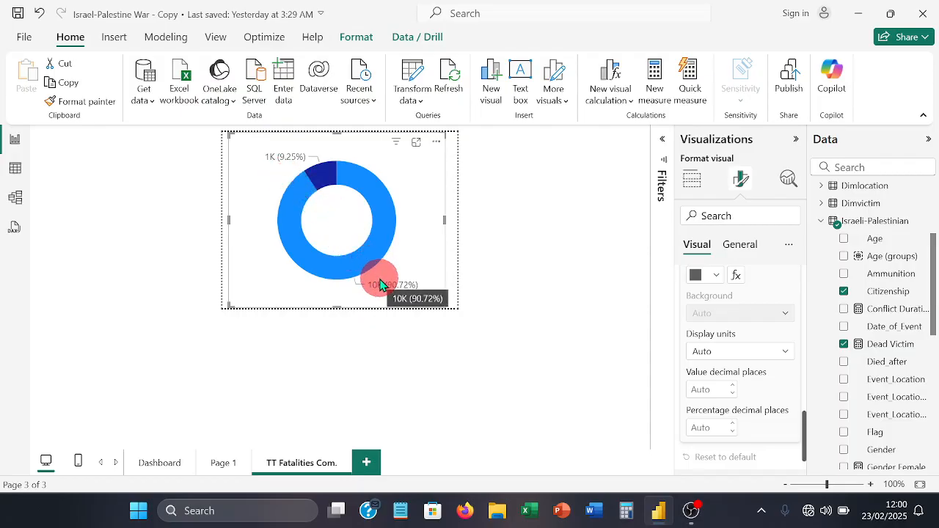
pyautogui.click(781, 358)
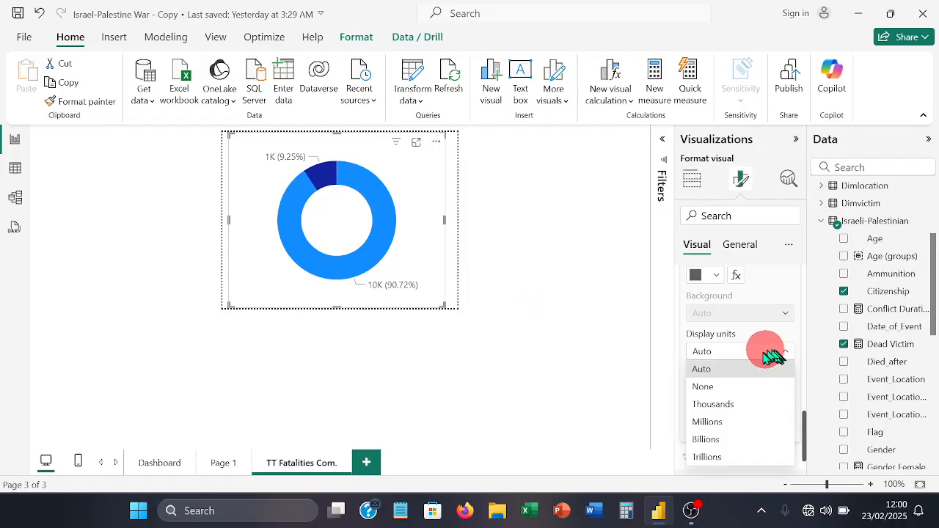
pyautogui.click(729, 389)
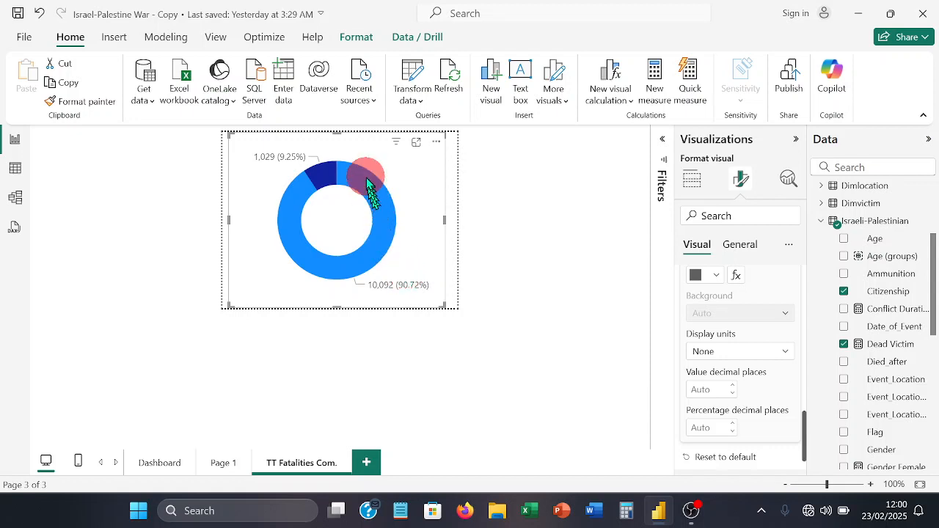
pyautogui.moveTo(366, 267)
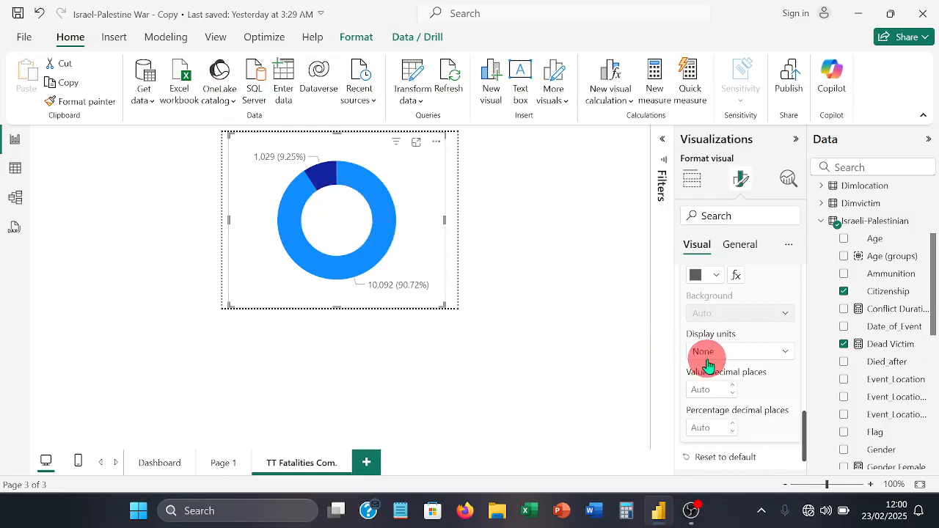
# Set the label contents of the donut chart's detail labels to All detail labels
pyautogui.scroll(3, 719, 342)
pyautogui.scroll(2, 720, 342)
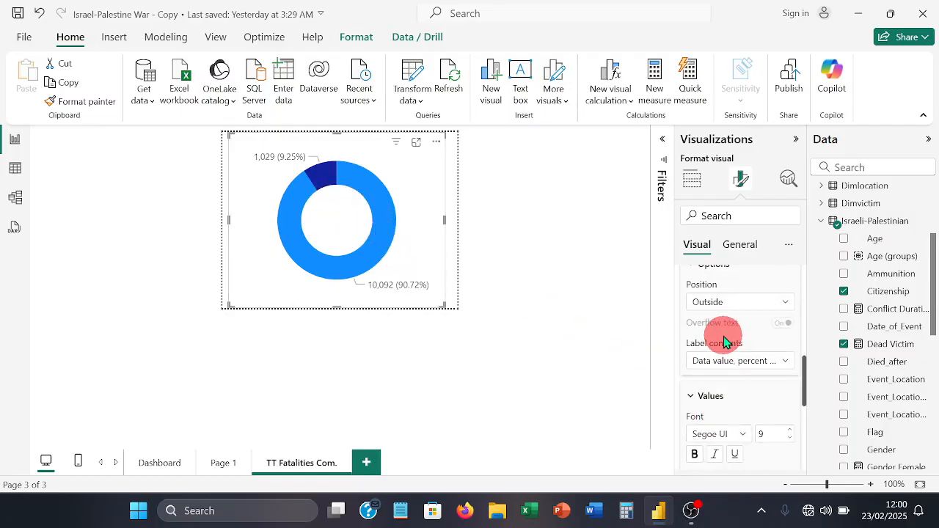
pyautogui.click(728, 369)
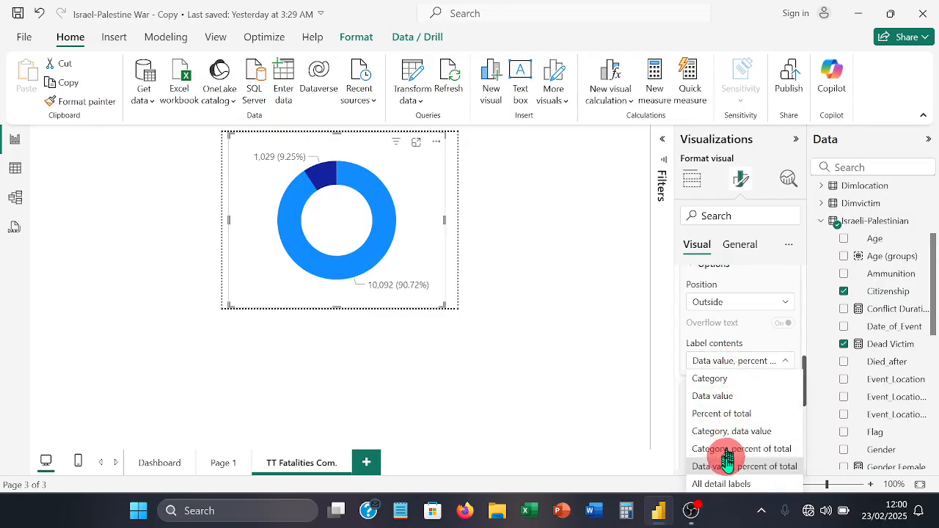
pyautogui.click(725, 480)
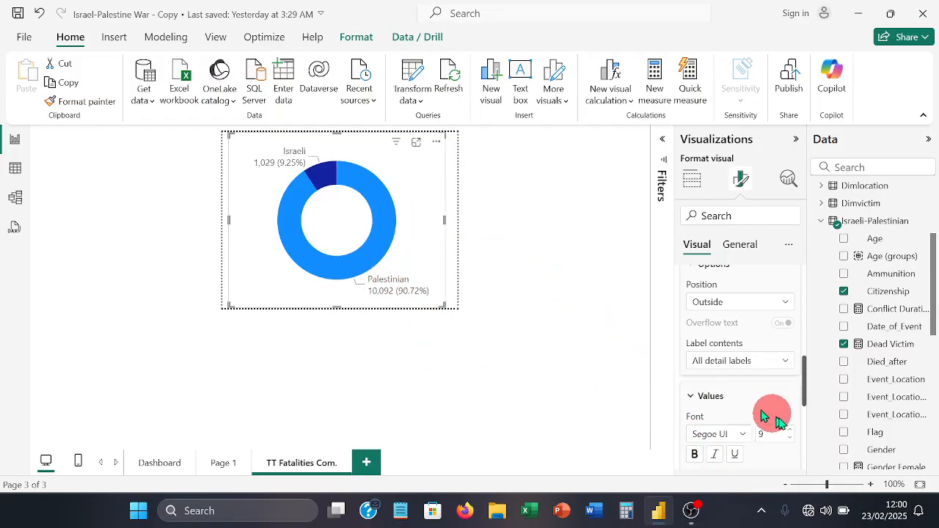
# Set the donut chart's detail label values to black and their font to Calibri
pyautogui.scroll(-3, 765, 365)
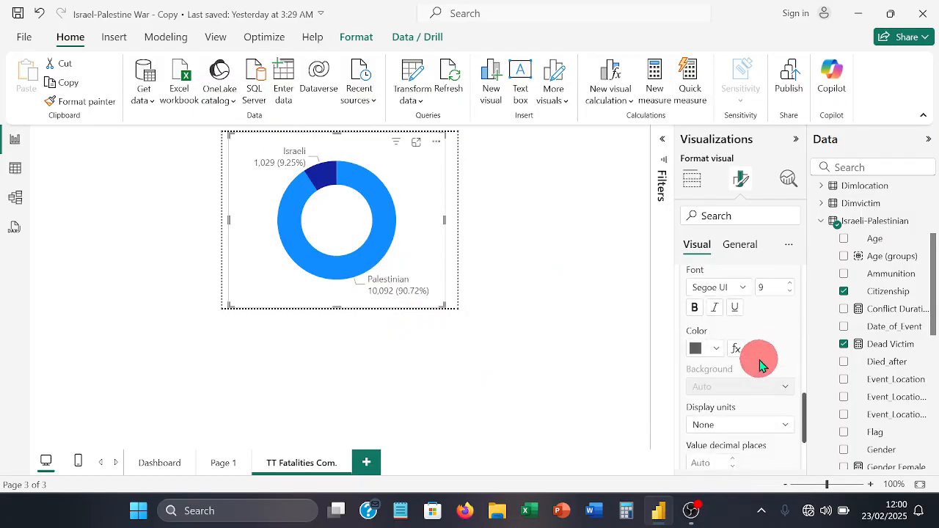
pyautogui.click(717, 353)
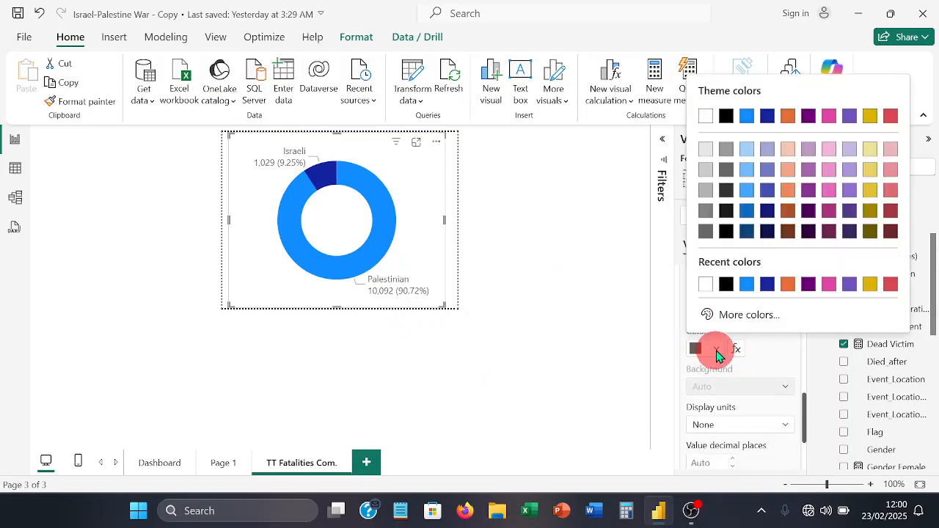
pyautogui.click(723, 280)
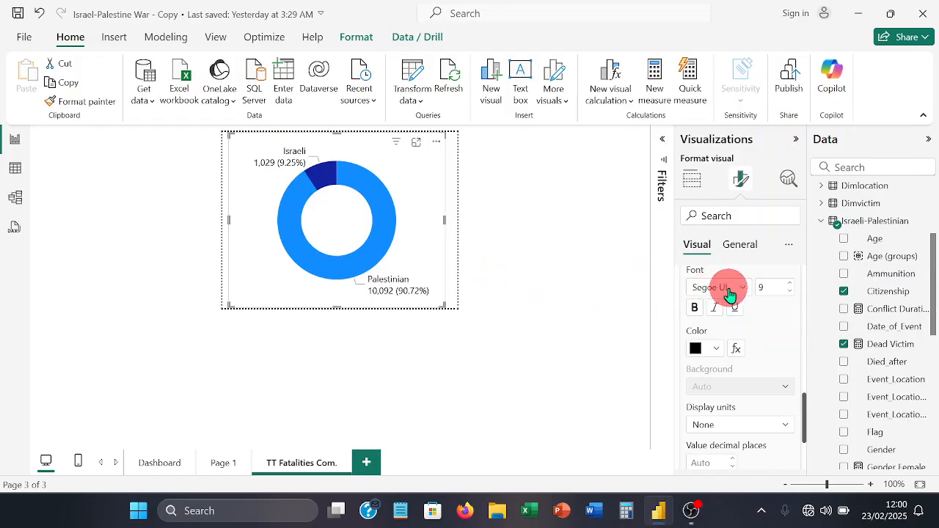
pyautogui.click(742, 289)
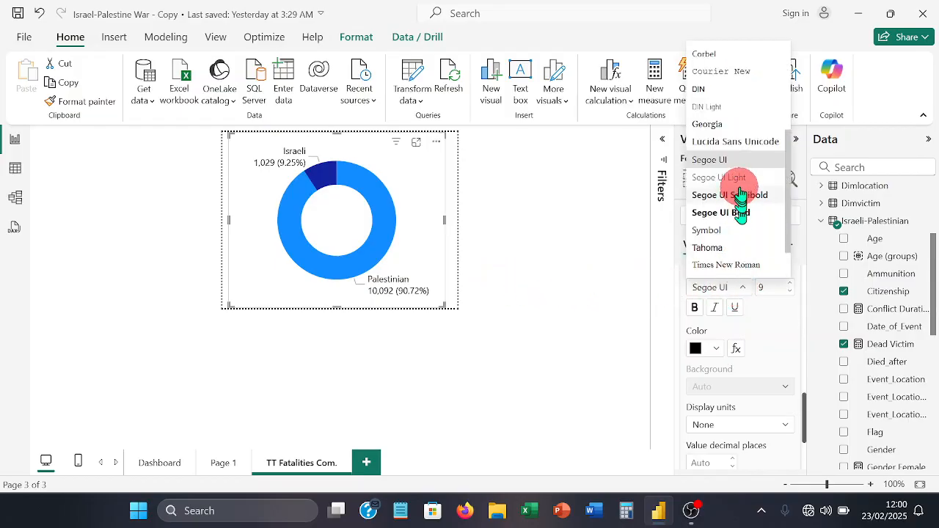
pyautogui.scroll(3, 741, 194)
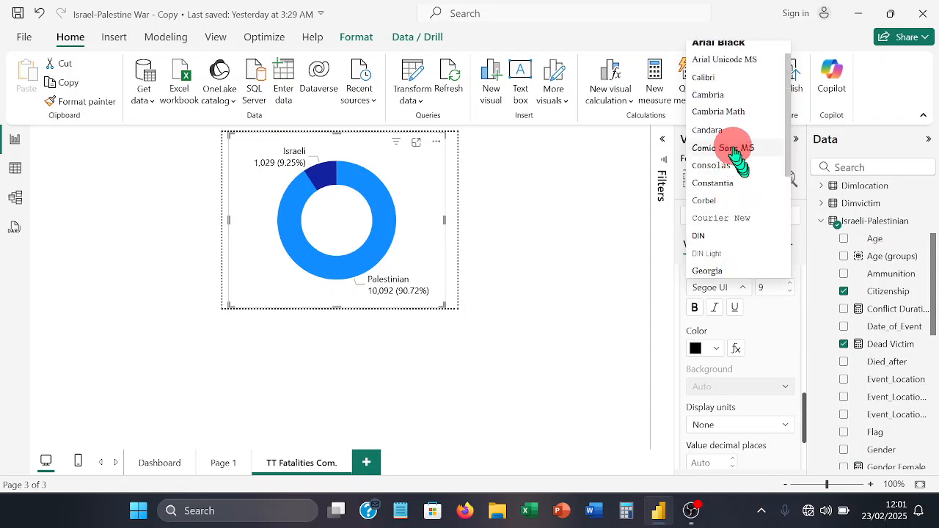
pyautogui.click(703, 77)
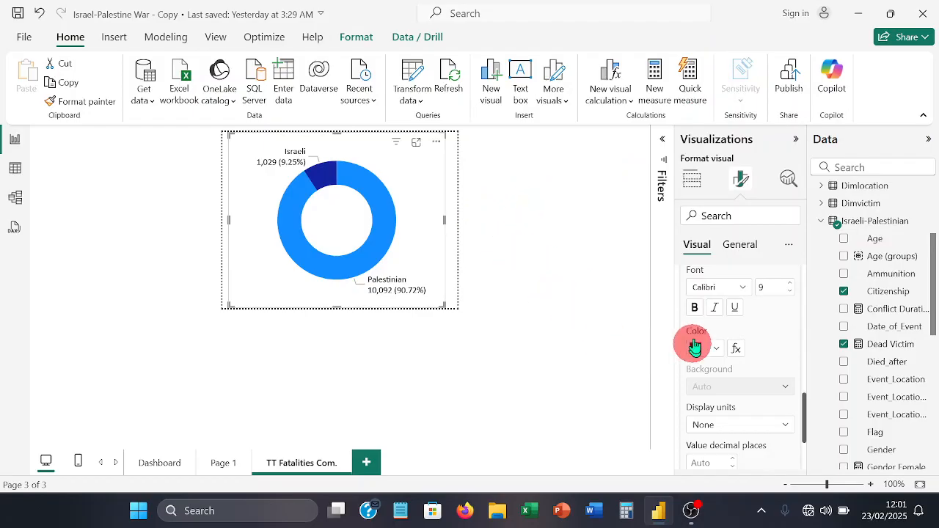
pyautogui.scroll(2, 735, 330)
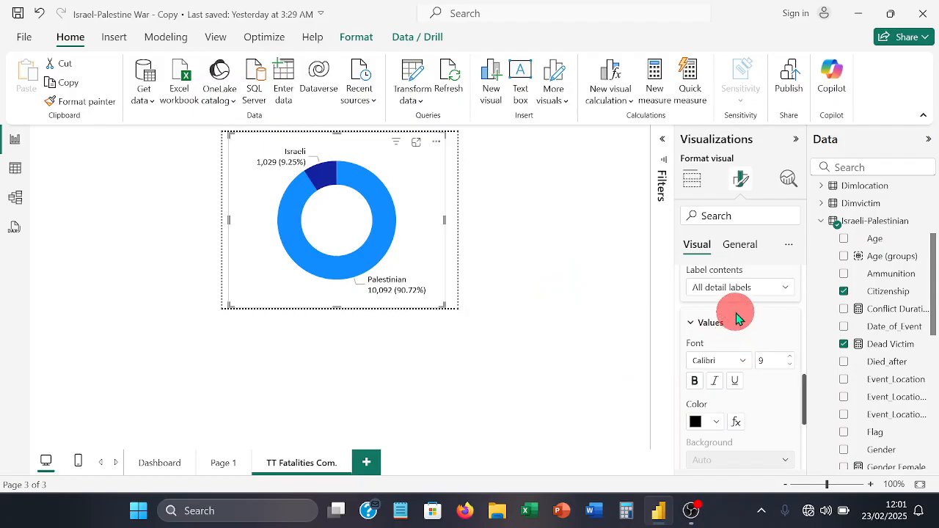
pyautogui.click(341, 389)
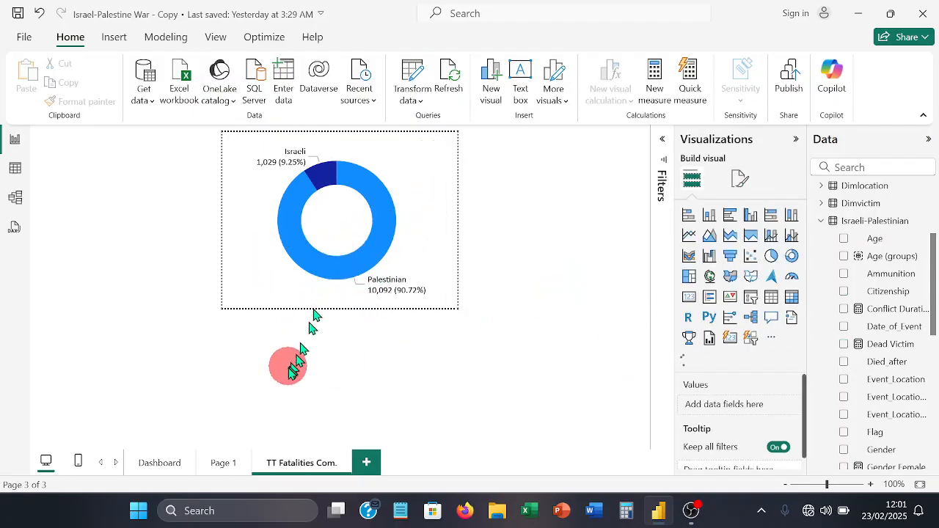
# On Page 1, assign the report page TT Fatalities Com. as the tooltip page of the Dead Victim by Year line chart
pyautogui.click(224, 465)
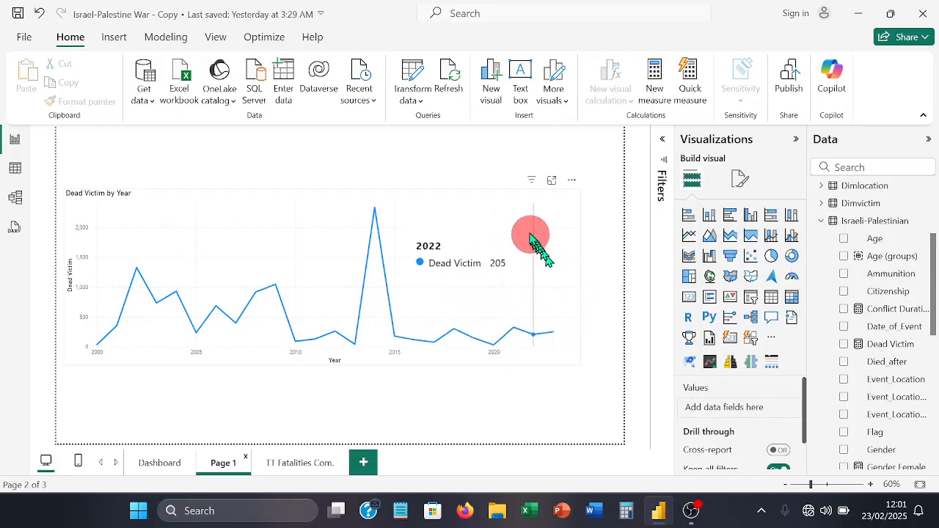
pyautogui.click(502, 200)
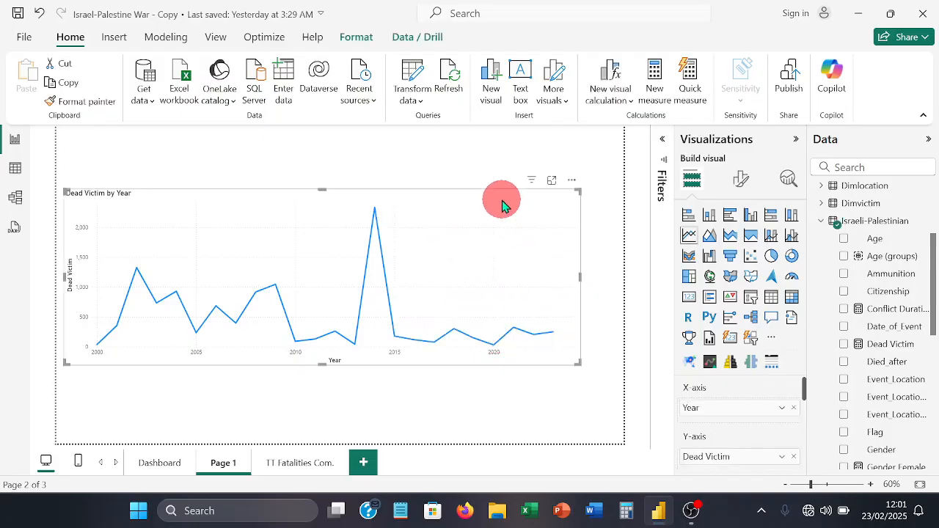
pyautogui.click(743, 191)
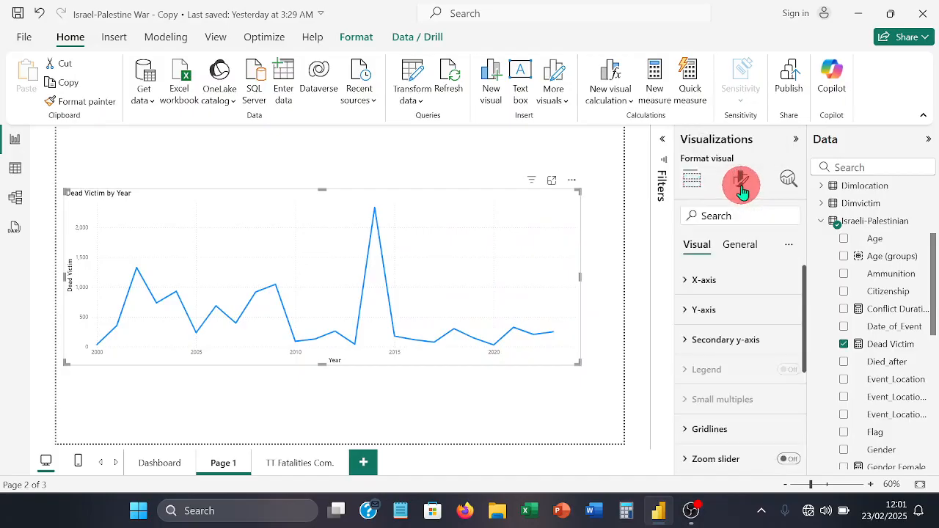
pyautogui.scroll(-5, 676, 328)
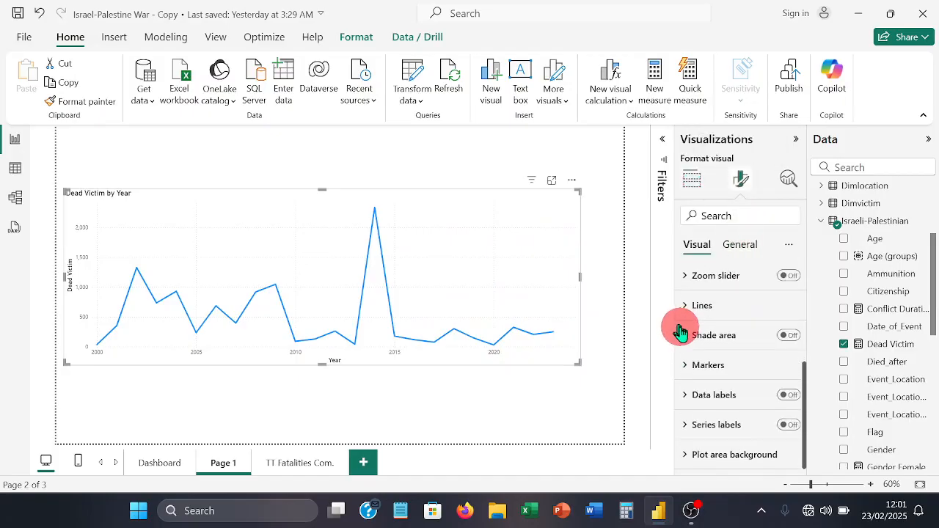
pyautogui.scroll(5, 691, 344)
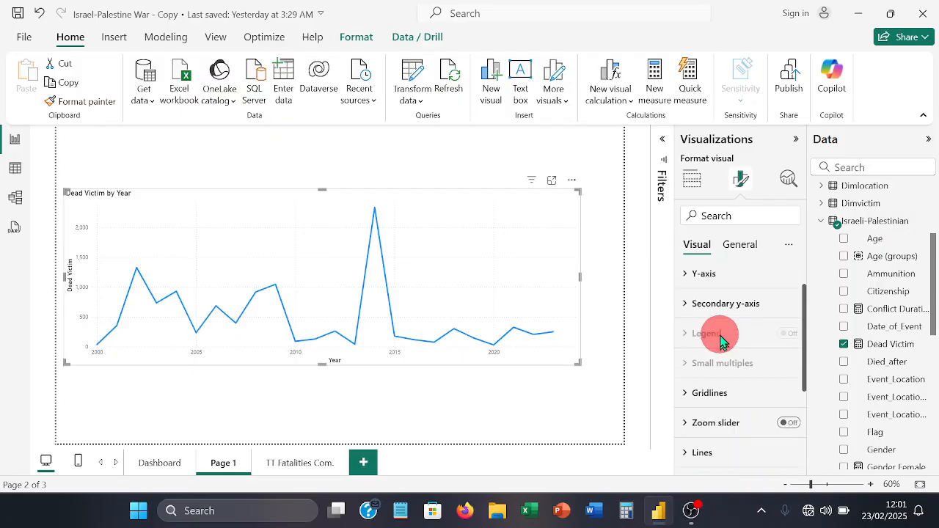
pyautogui.click(742, 249)
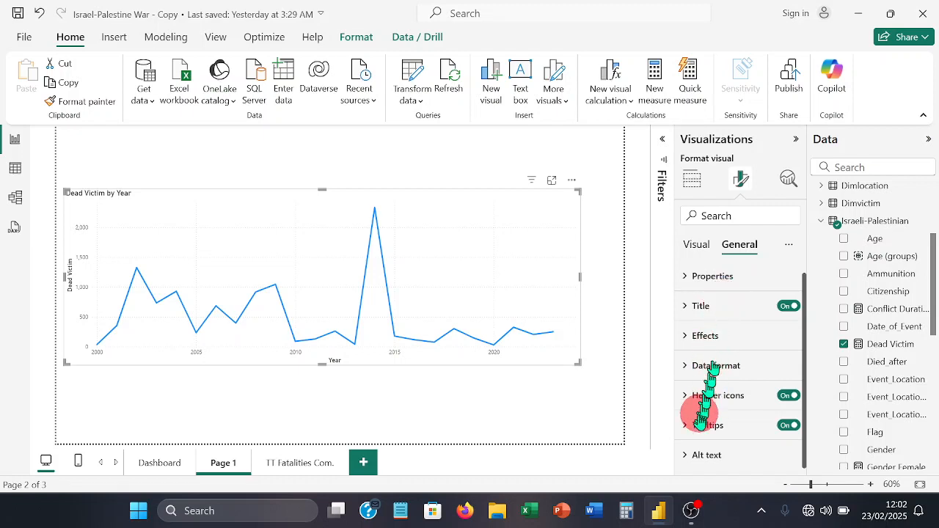
pyautogui.click(735, 427)
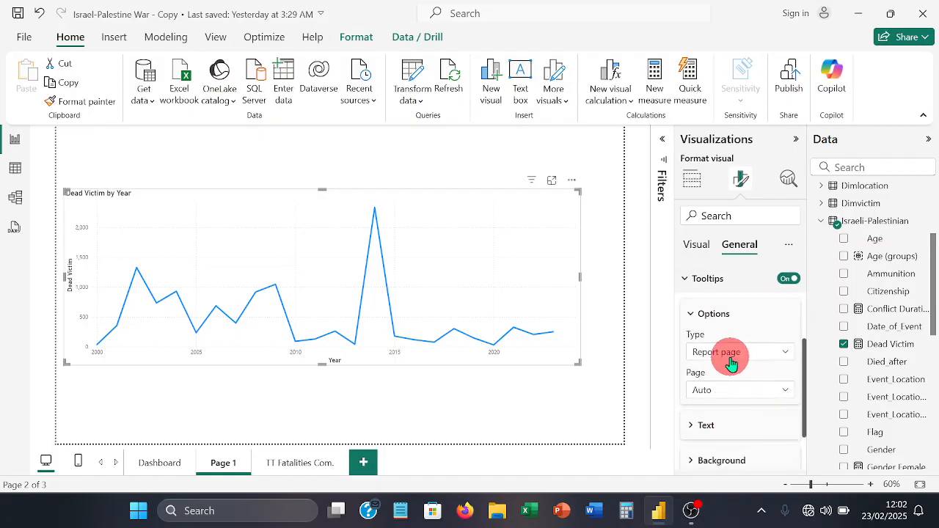
pyautogui.click(731, 354)
pyautogui.click(731, 354)
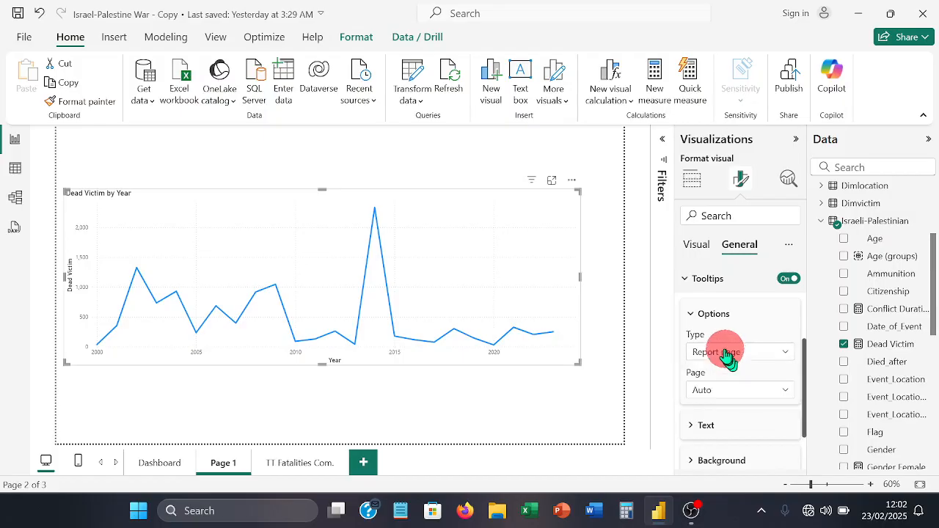
pyautogui.click(718, 391)
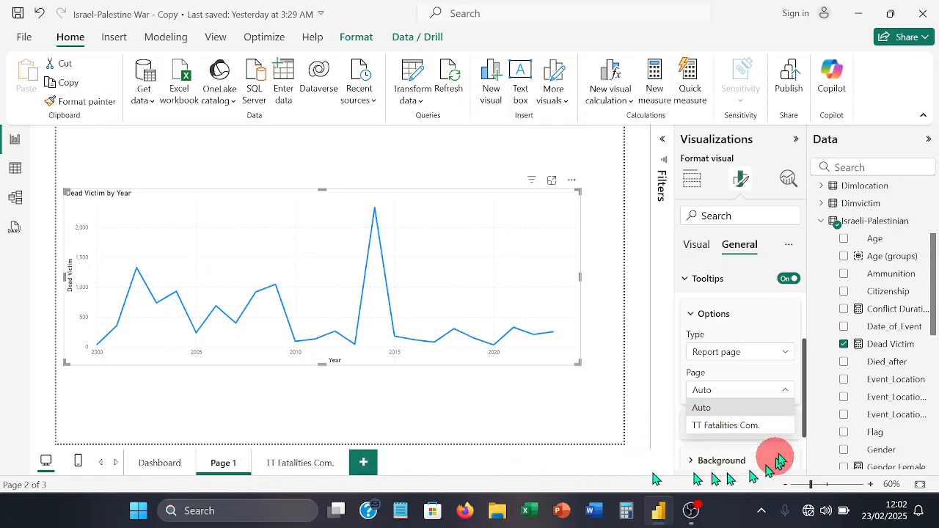
pyautogui.click(749, 430)
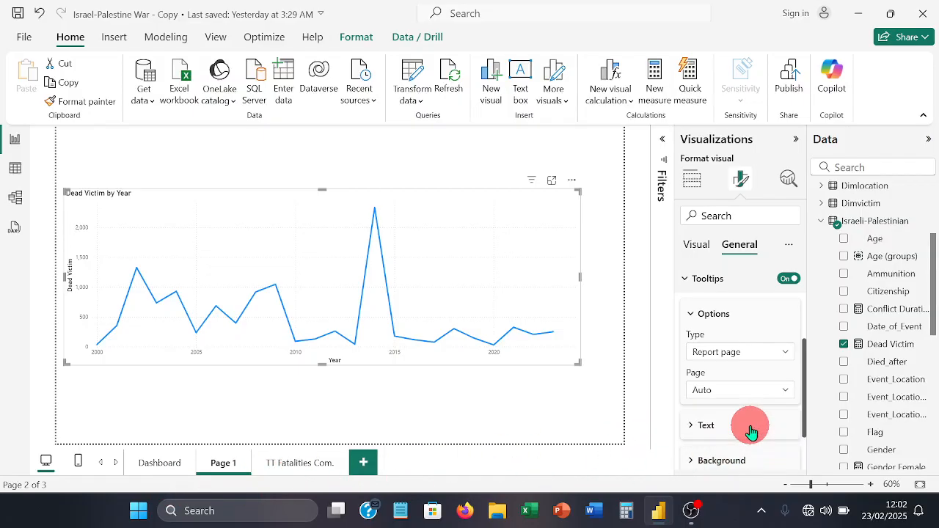
pyautogui.scroll(-2, 748, 426)
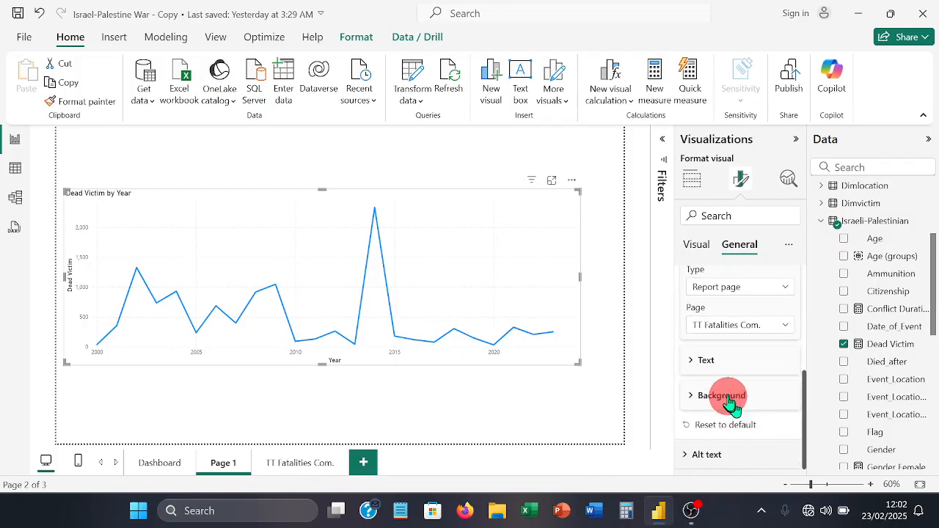
pyautogui.scroll(2, 734, 400)
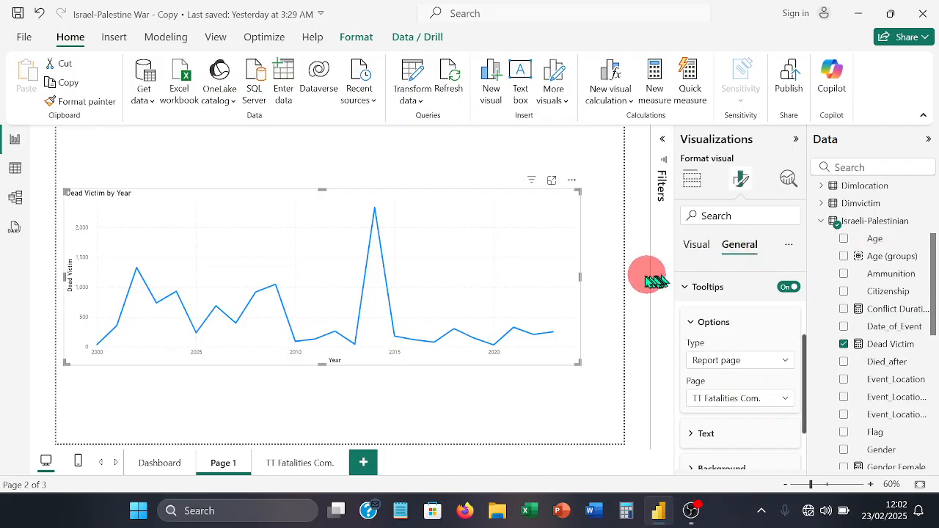
pyautogui.moveTo(530, 285)
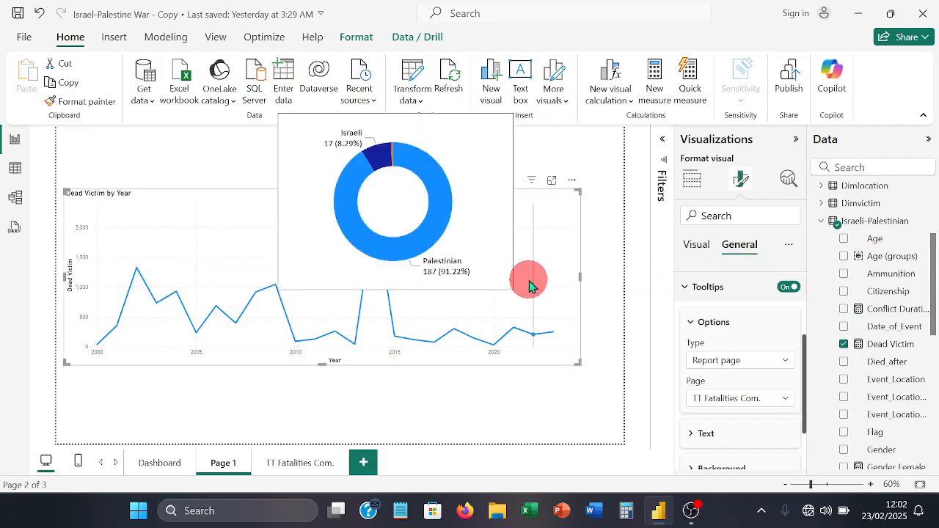